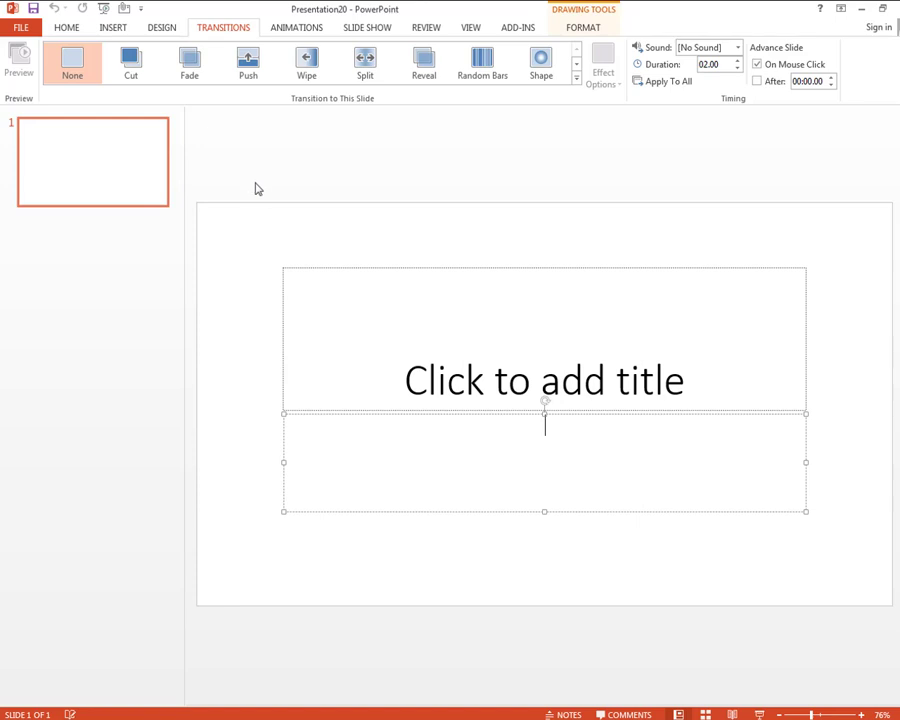
Browse the Design themes, then return to the Home commands.
{"action": "left_click", "coordinate": [160, 27]}
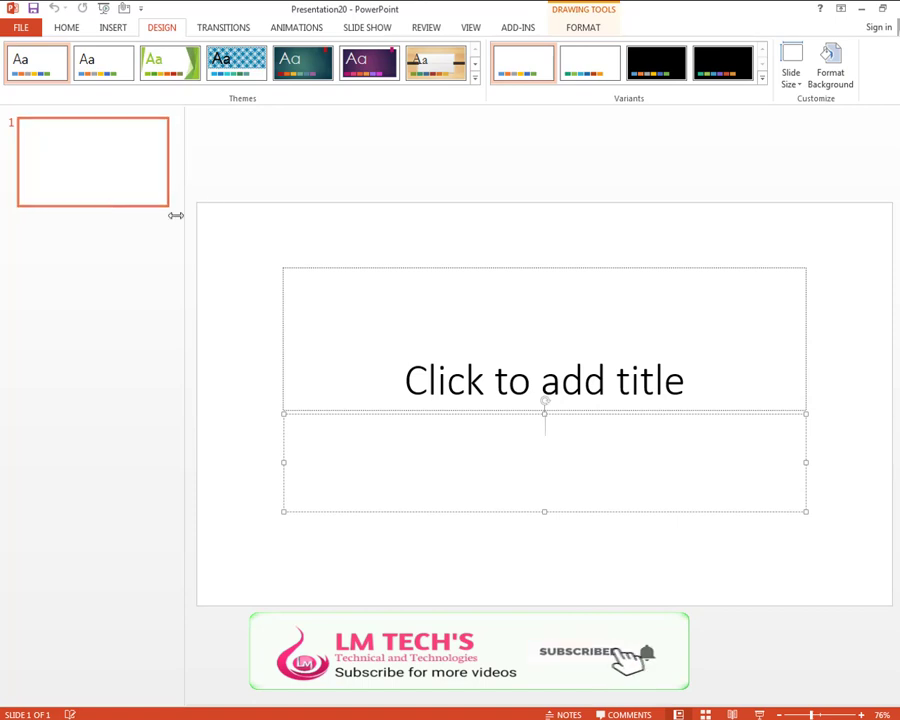
{"action": "left_click", "coordinate": [68, 29]}
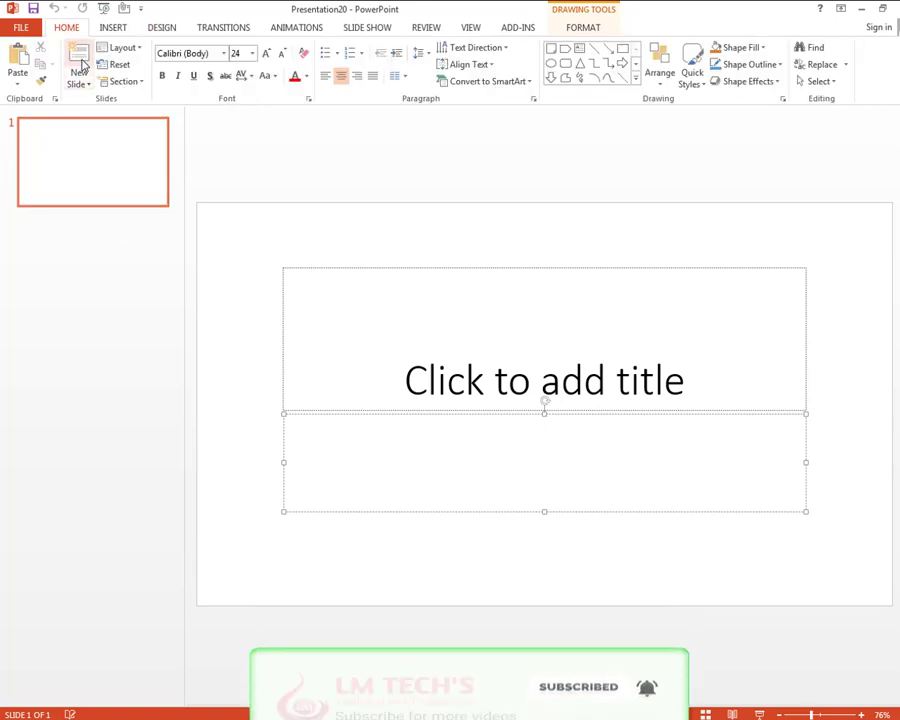
Add new slides with Two Content, Comparison and Title Only layouts.
{"action": "left_click", "coordinate": [78, 58]}
{"action": "left_click", "coordinate": [78, 82]}
{"action": "left_click", "coordinate": [45, 75]}
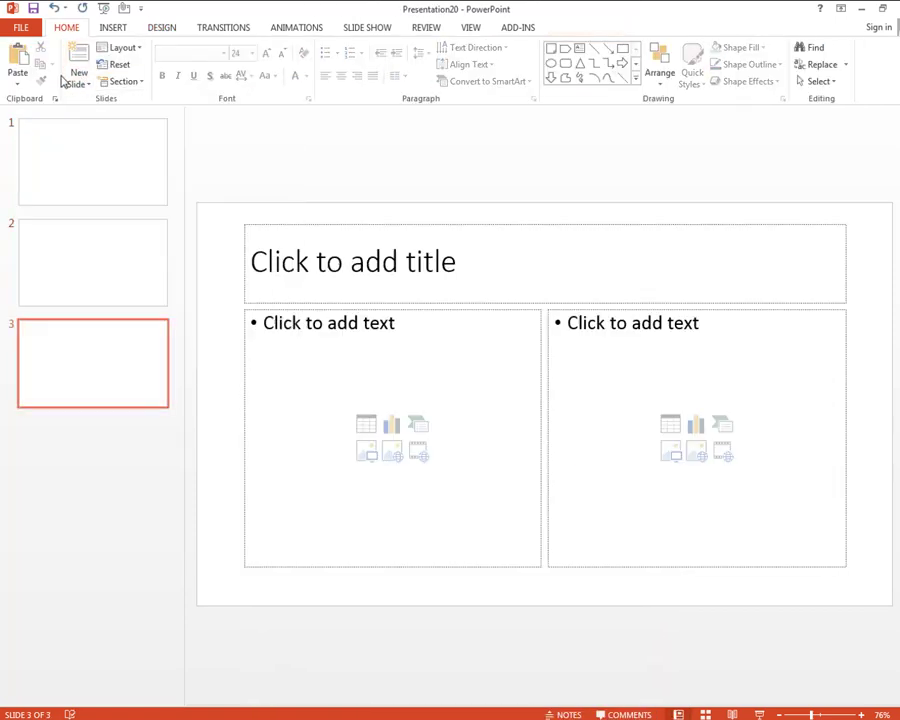
{"action": "left_click", "coordinate": [79, 80]}
{"action": "left_click", "coordinate": [190, 214]}
{"action": "left_click", "coordinate": [84, 84]}
{"action": "left_click", "coordinate": [275, 200]}
Add Blank and Content with Caption slides, then return to slide 1's title.
{"action": "left_click", "coordinate": [80, 84]}
{"action": "left_click", "coordinate": [104, 290]}
{"action": "left_click", "coordinate": [76, 84]}
{"action": "left_click", "coordinate": [153, 282]}
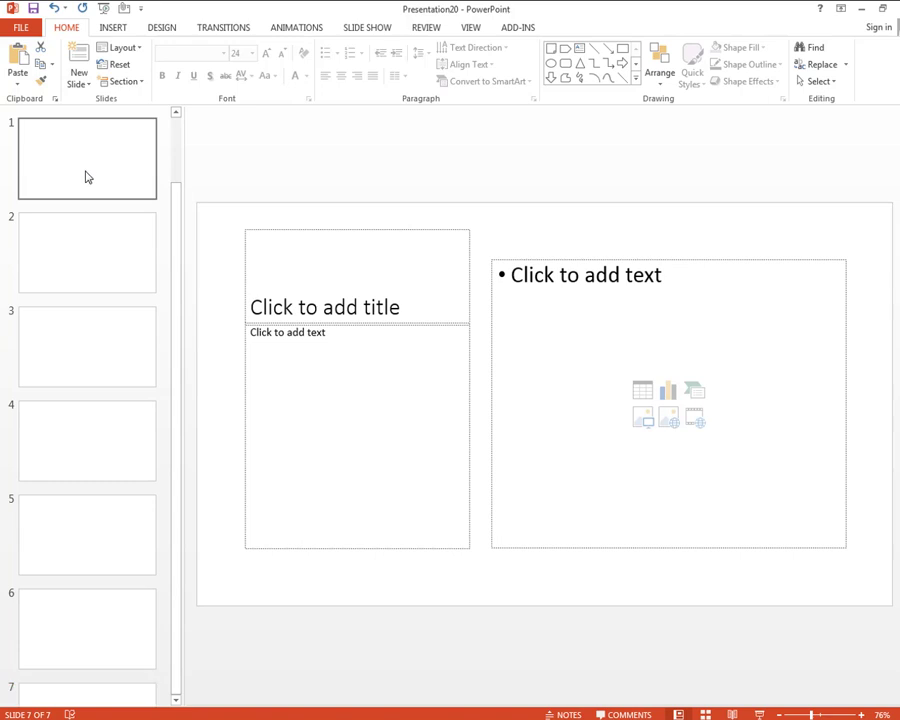
{"action": "left_click", "coordinate": [86, 176]}
{"action": "left_click", "coordinate": [379, 337]}
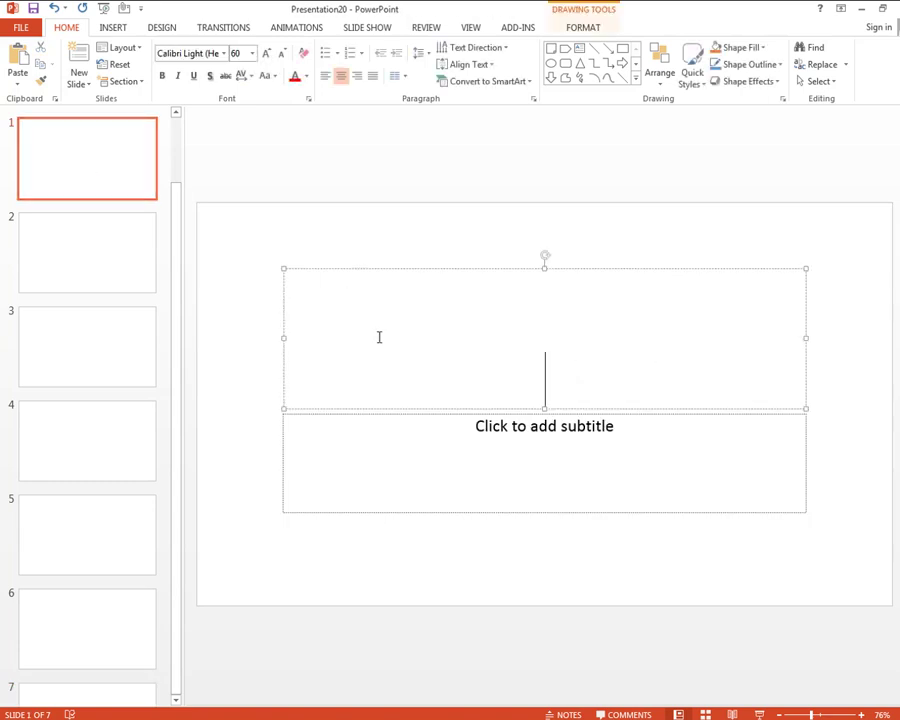
Title slide 1 WORD and slide 2 TABS.
{"action": "type", "text": "WORD"}
{"action": "left_click", "coordinate": [70, 250]}
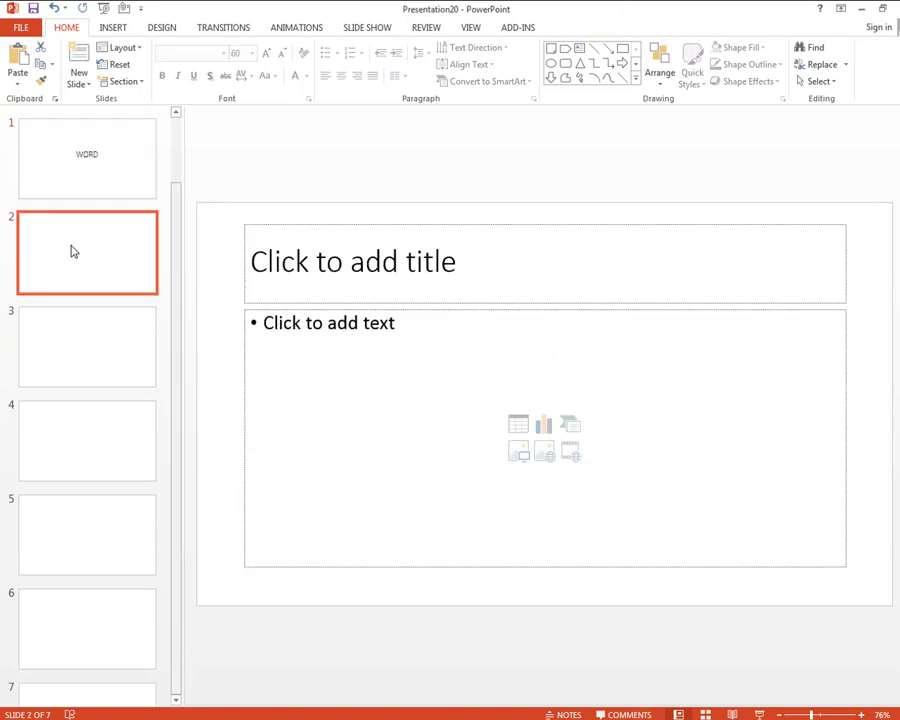
{"action": "left_click", "coordinate": [407, 271]}
{"action": "type", "text": "TABS"}
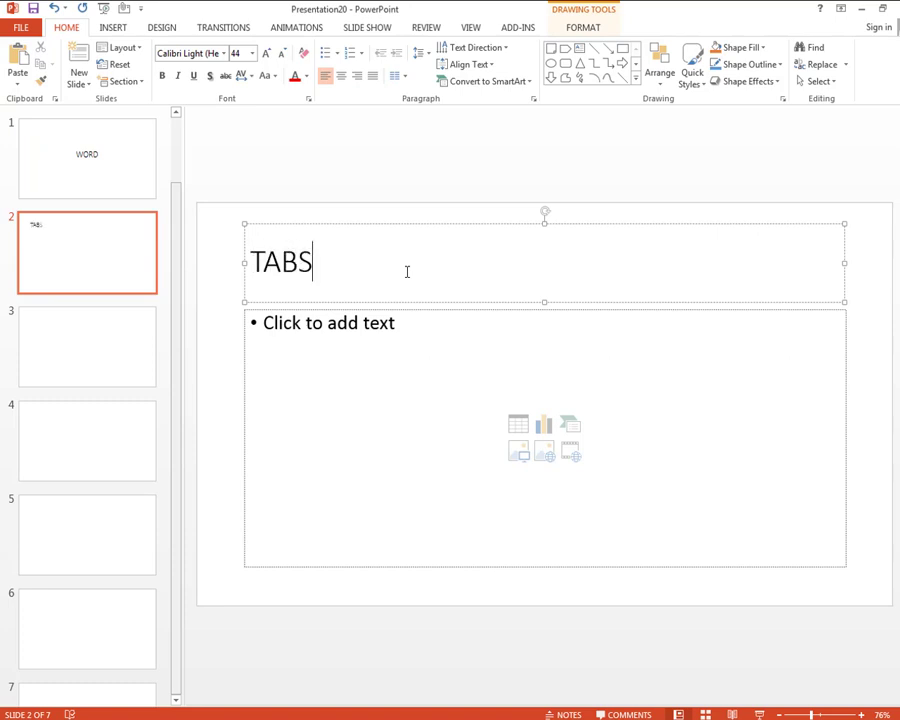
List HOME, INSERT, DESIGN, TRANSITIONS and ANIMATIONS as slide 2's bullets.
{"action": "left_click", "coordinate": [348, 389]}
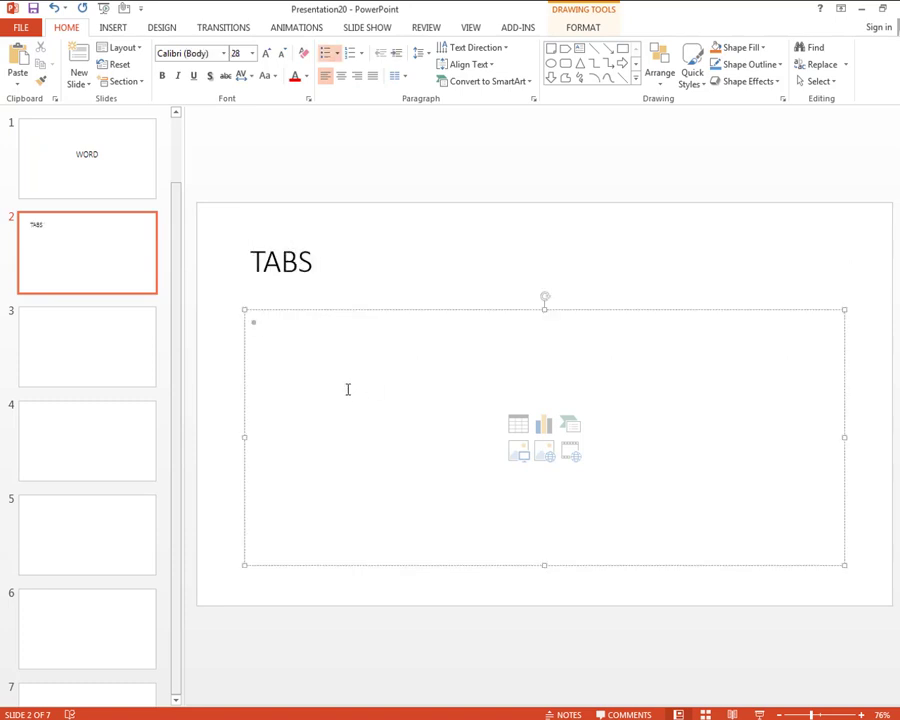
{"action": "type", "text": "HOME"}
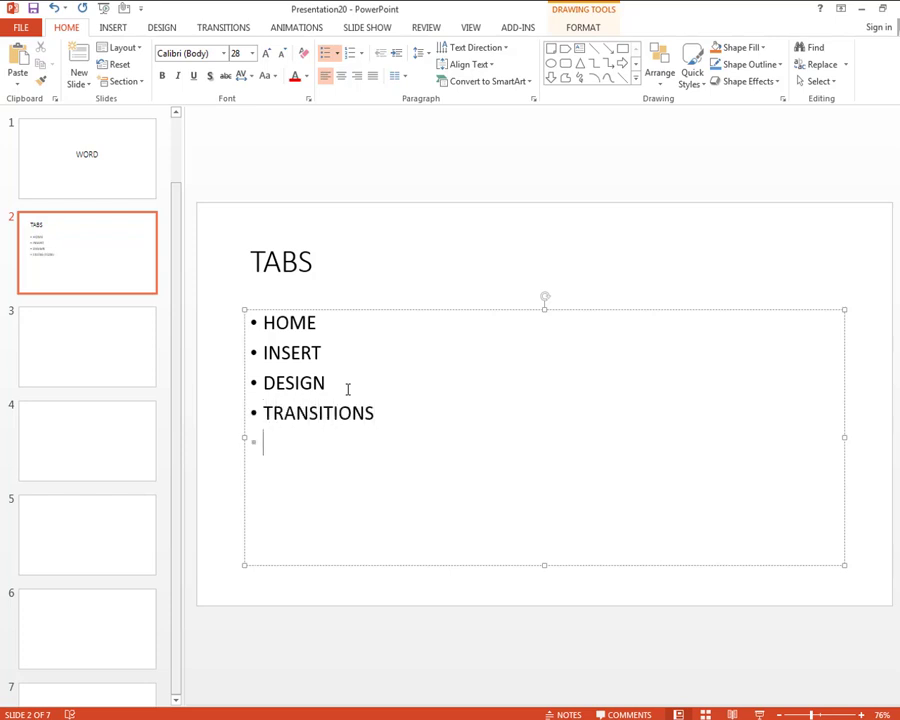
{"action": "type", "text": "IONS"}
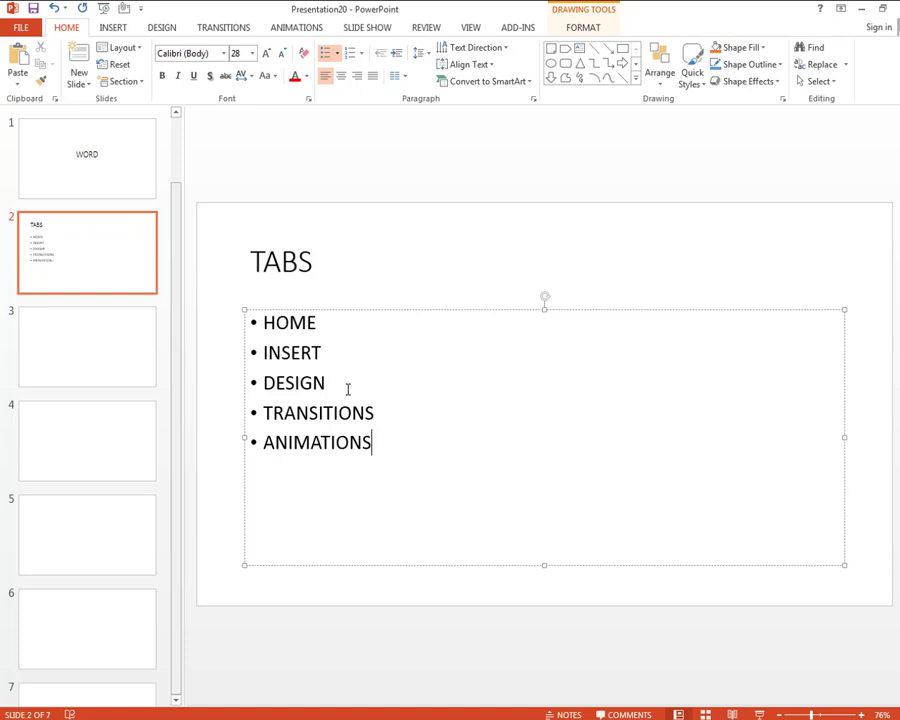
{"action": "left_click", "coordinate": [90, 321]}
{"action": "left_click", "coordinate": [354, 260]}
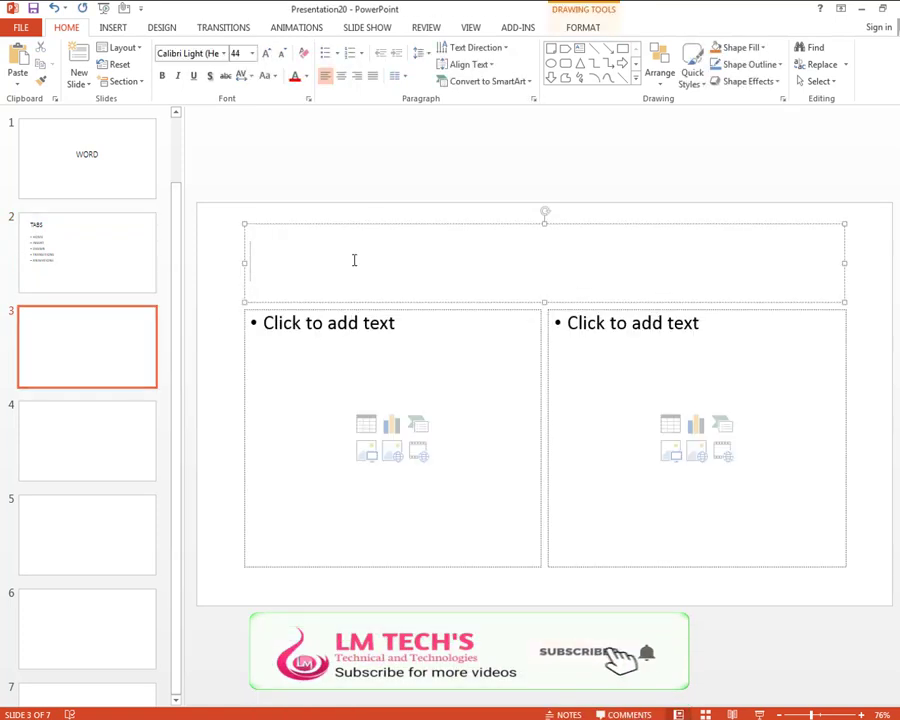
Title slide 3 HOME, with FONT in the left column and PARAGRAPH in the right.
{"action": "type", "text": "HOME"}
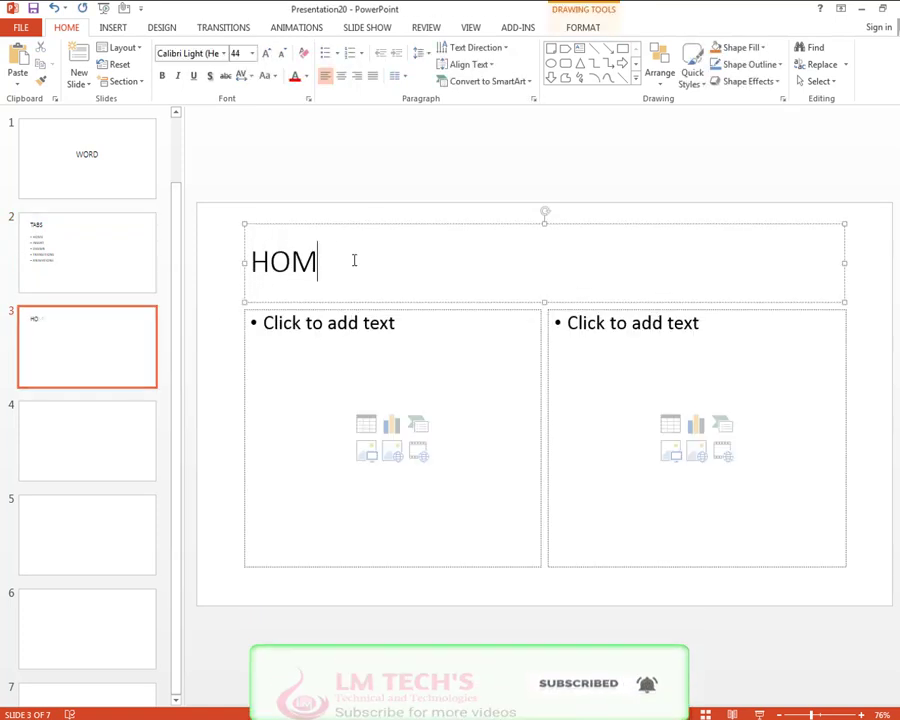
{"action": "left_click", "coordinate": [329, 378]}
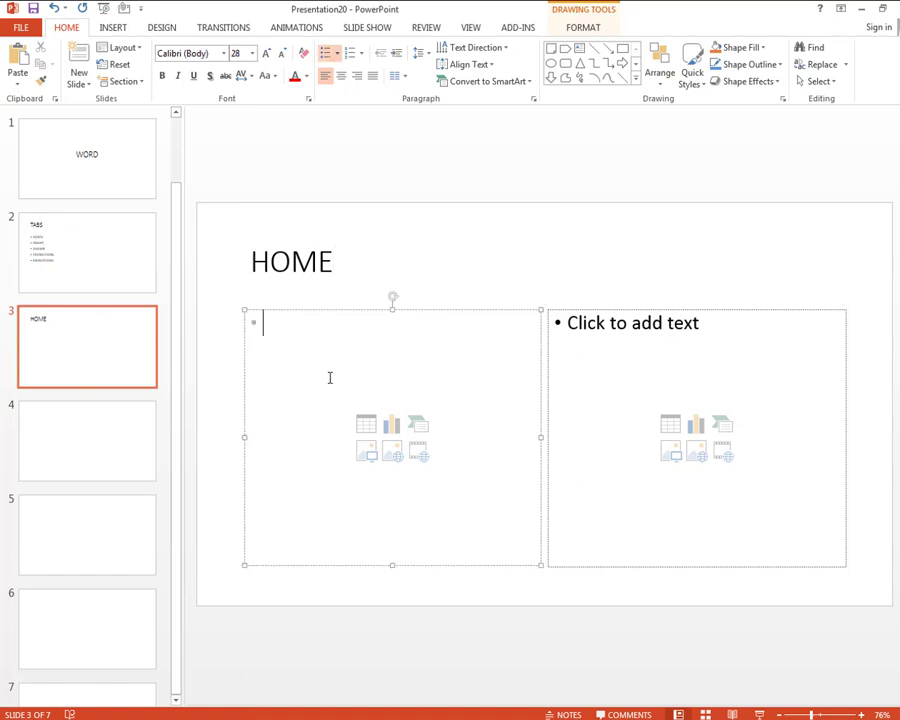
{"action": "type", "text": "FONT"}
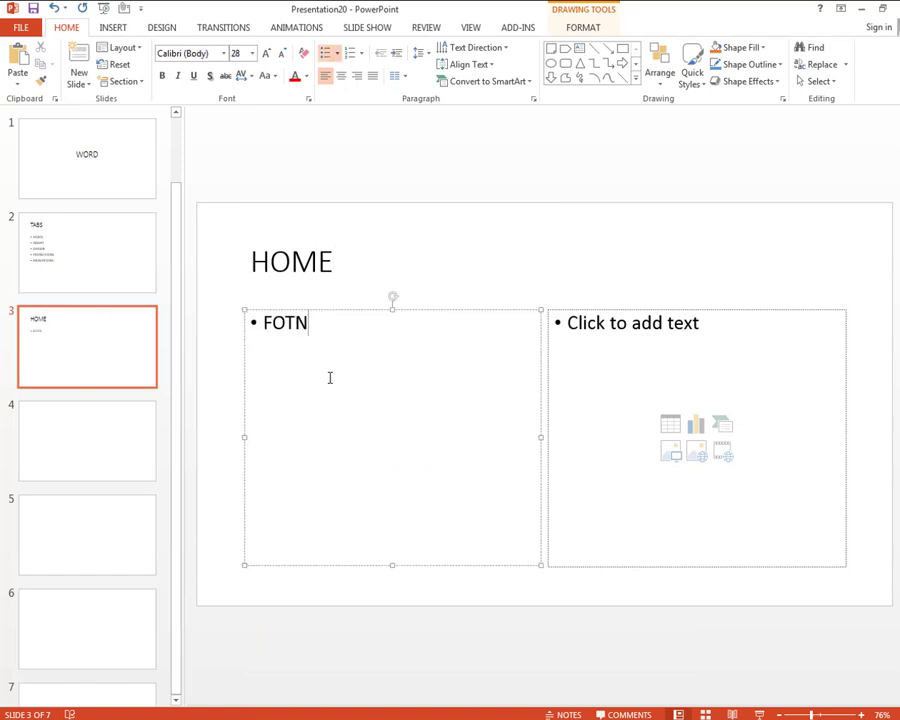
{"action": "left_click", "coordinate": [598, 361]}
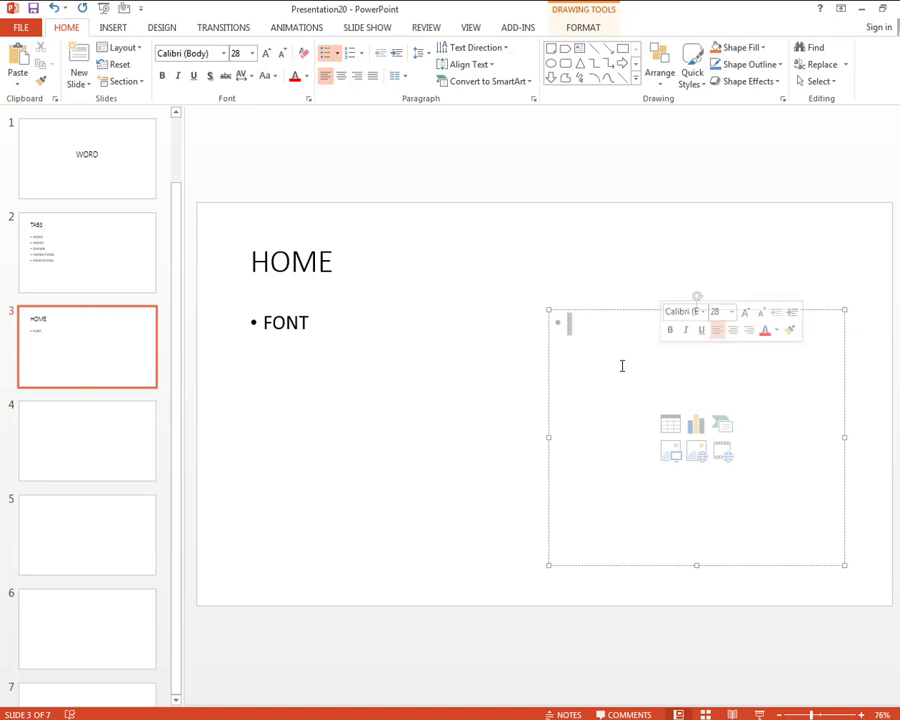
{"action": "type", "text": "PART"}
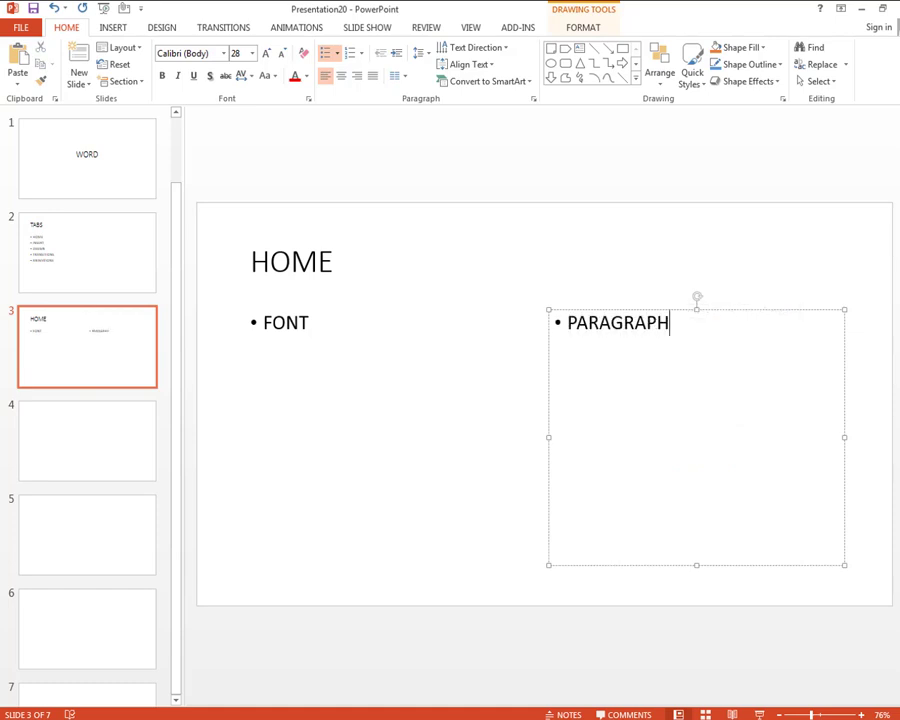
{"action": "left_click", "coordinate": [98, 442]}
Title slide 4 INSERT, with CHART and SHAPE listed under an ILLUSTRATIONS heading.
{"action": "left_click", "coordinate": [376, 258]}
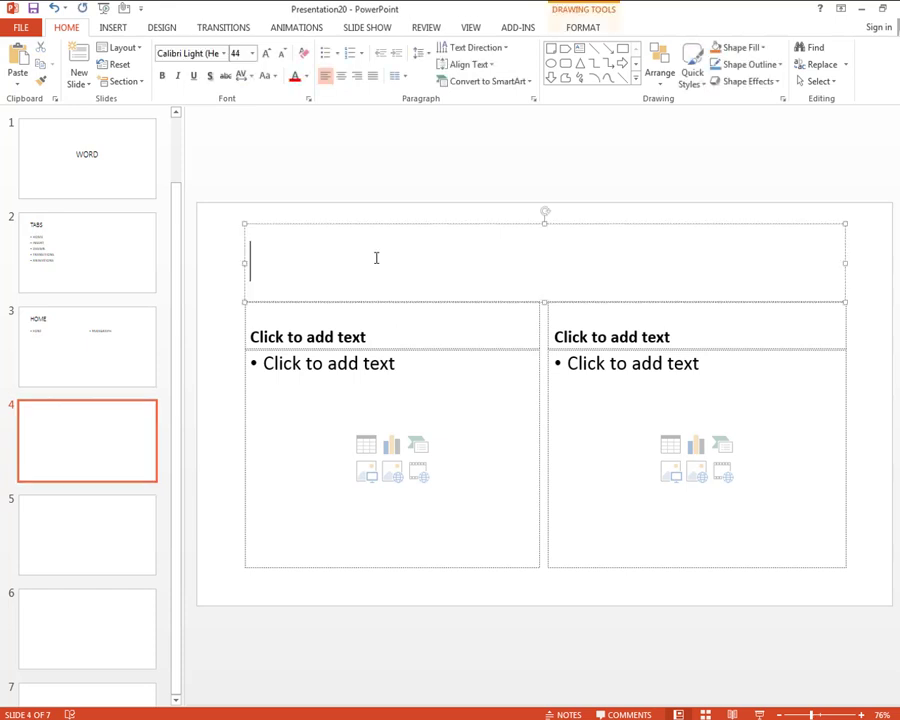
{"action": "type", "text": "INSERT"}
{"action": "left_click", "coordinate": [295, 312]}
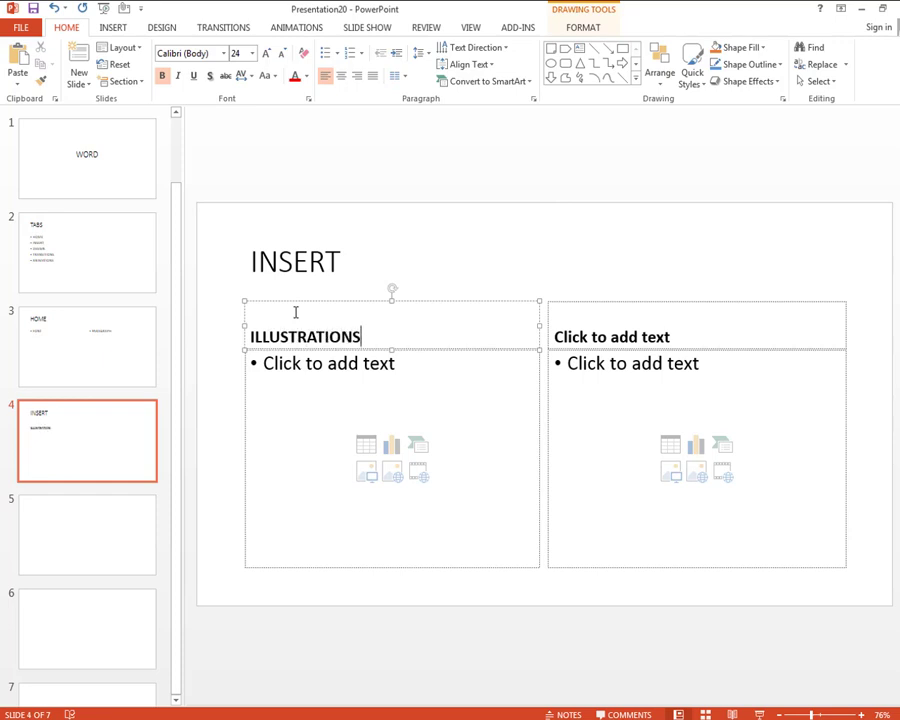
{"action": "left_click", "coordinate": [314, 368]}
{"action": "type", "text": "CHART"}
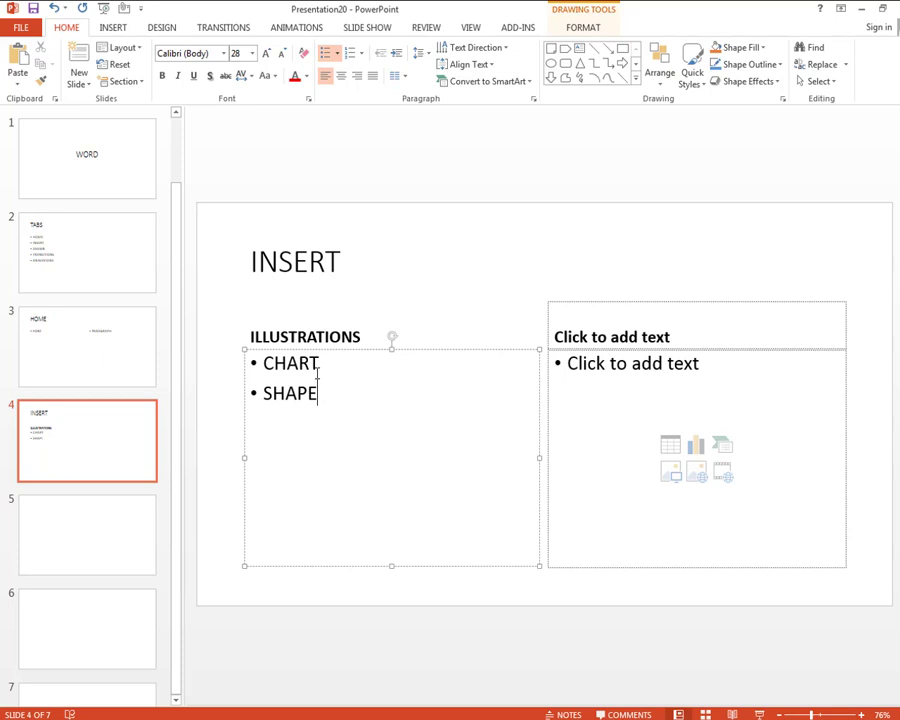
Add a LINKS heading with HYPERLINK and ACTION bullets in slide 4's right column.
{"action": "left_click", "coordinate": [573, 327]}
{"action": "type", "text": "LINKS"}
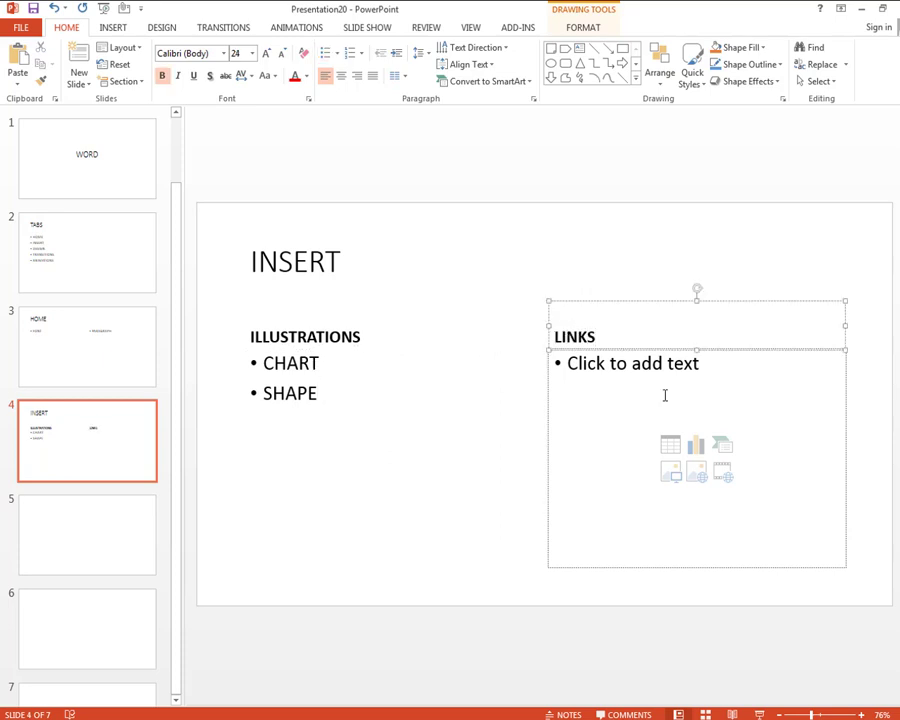
{"action": "left_click", "coordinate": [664, 395]}
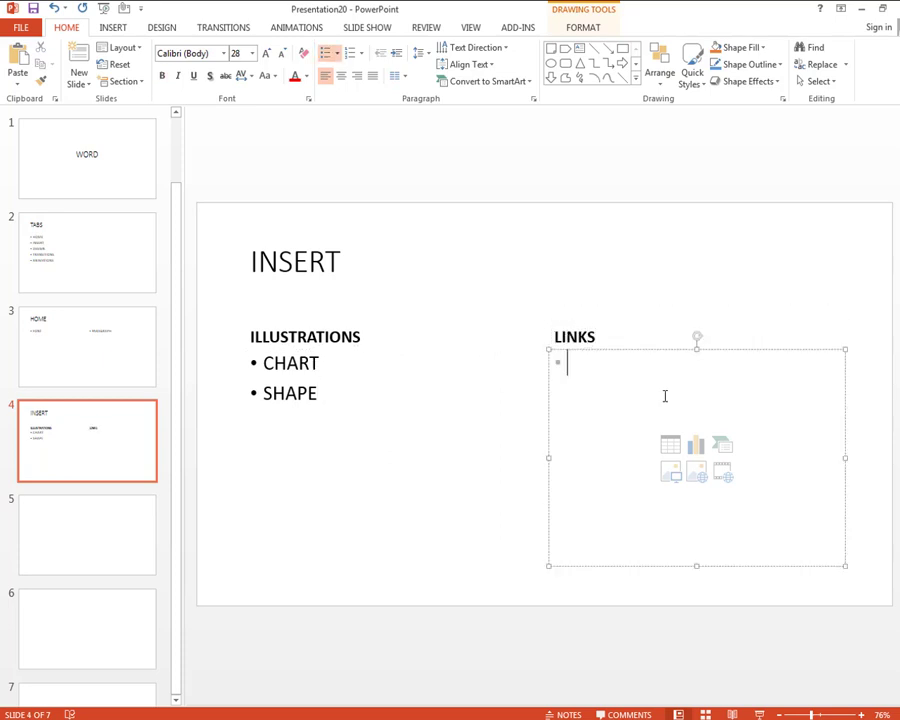
{"action": "type", "text": "HYPERLINK"}
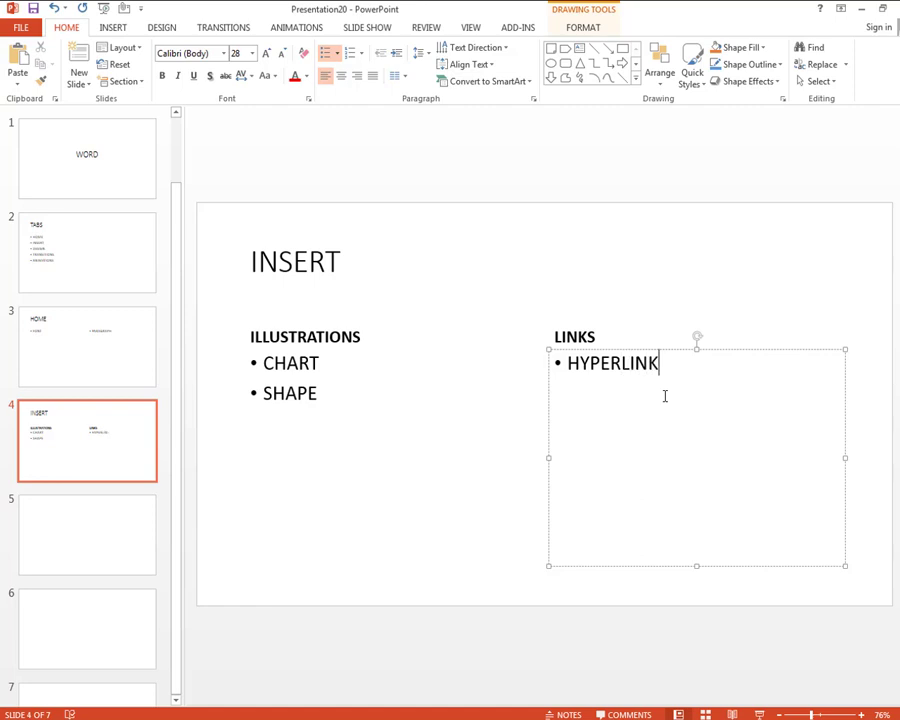
{"action": "type", "text": "CTION"}
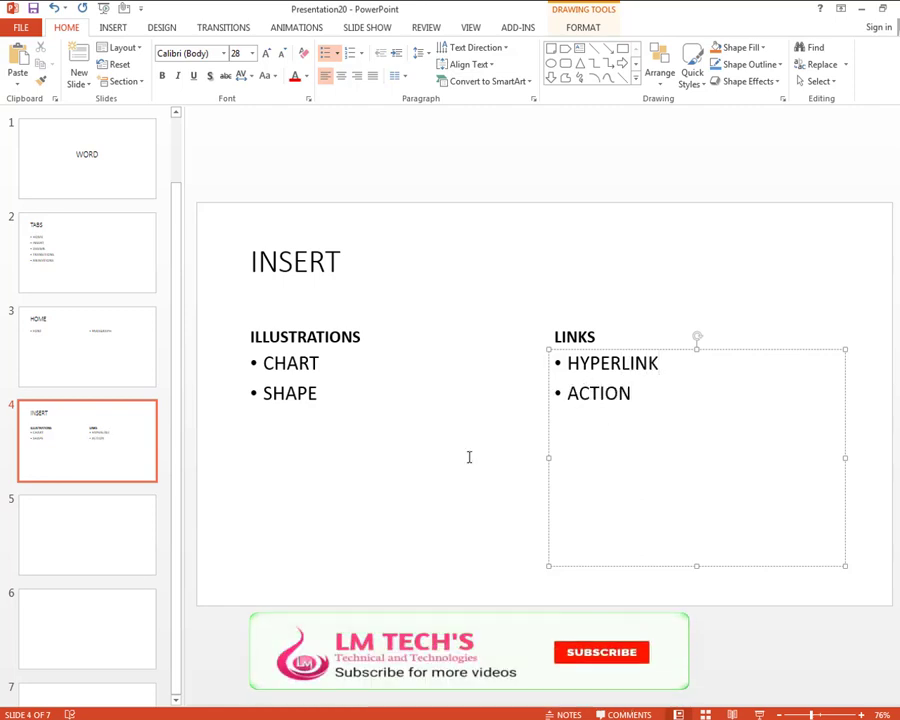
{"action": "left_click", "coordinate": [112, 491]}
Try the wood theme, its dark and linen variants, and a blue diagonal-line theme.
{"action": "left_click", "coordinate": [104, 150]}
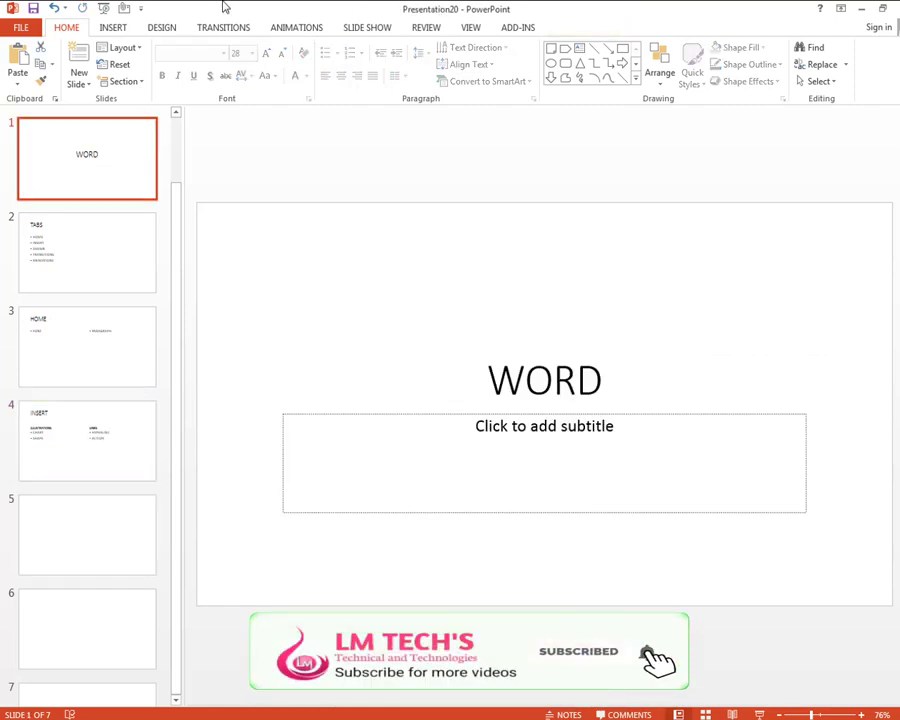
{"action": "left_click", "coordinate": [158, 30]}
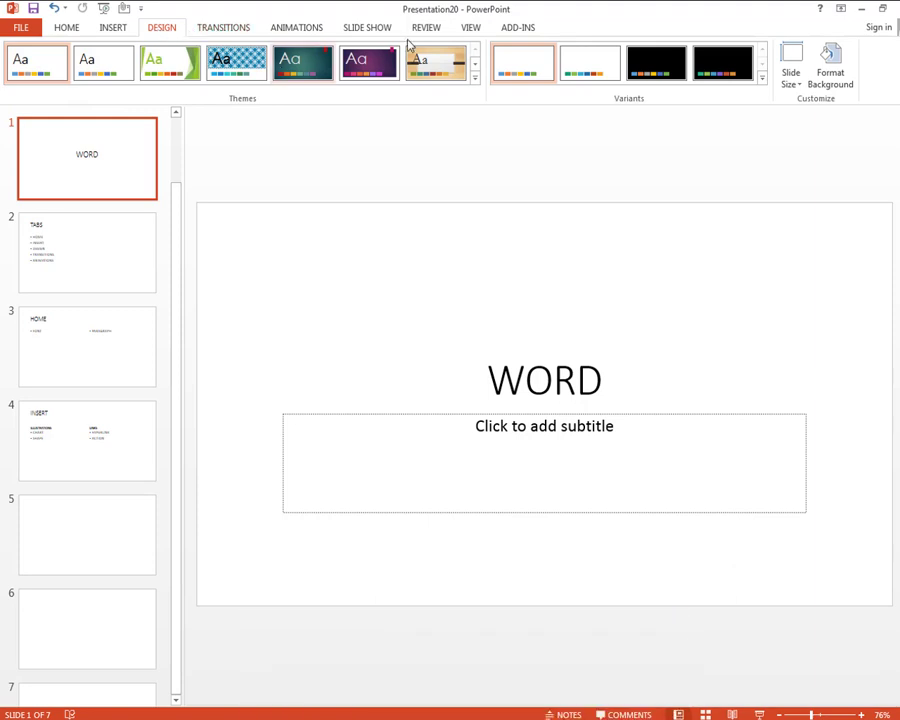
{"action": "left_click", "coordinate": [440, 66]}
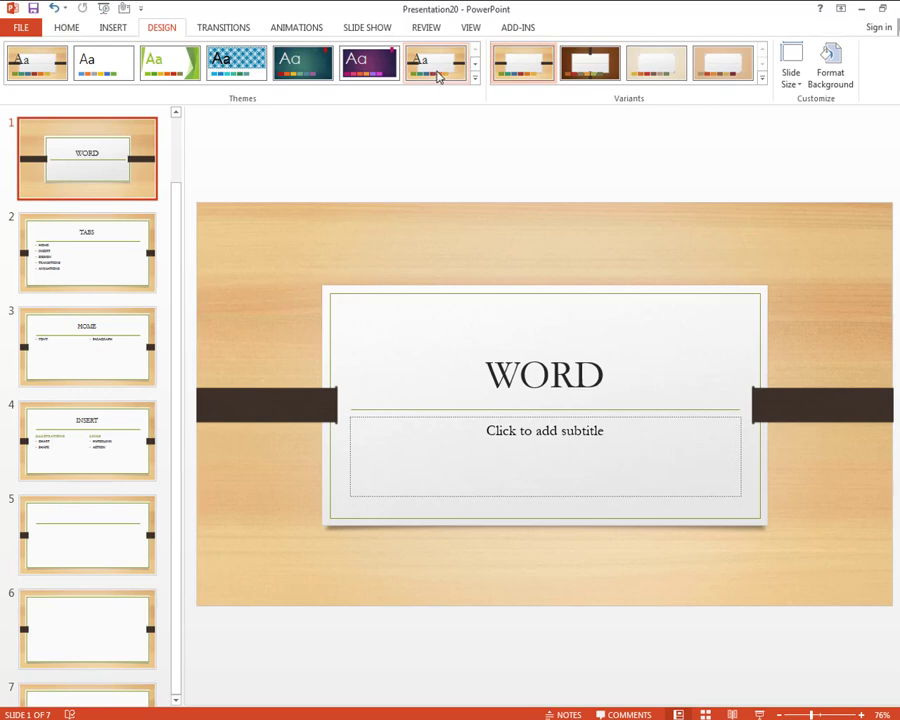
{"action": "left_click", "coordinate": [596, 84]}
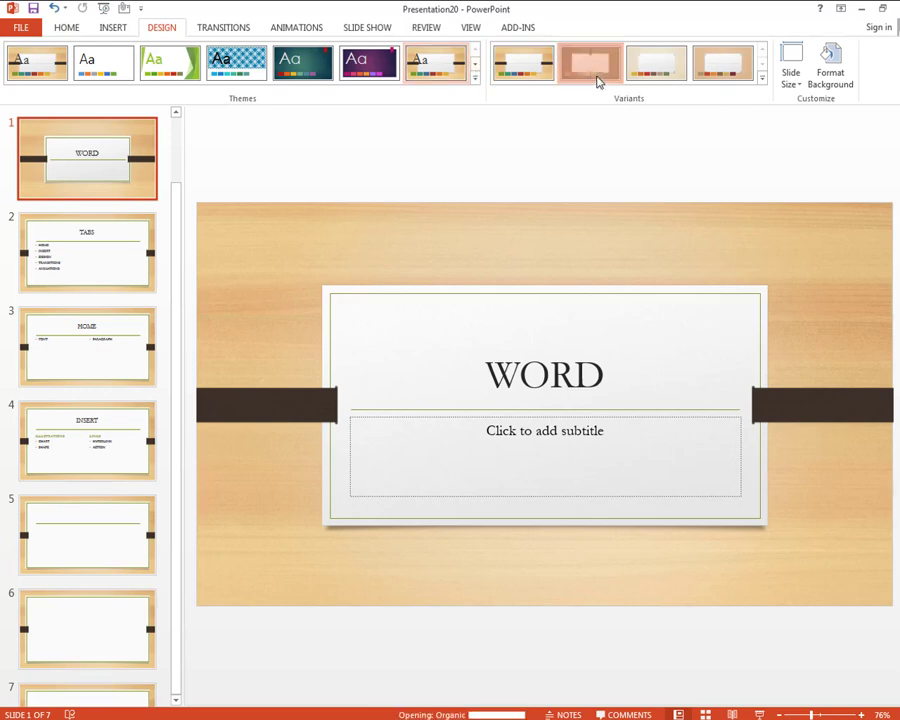
{"action": "left_click", "coordinate": [645, 72]}
{"action": "left_click", "coordinate": [475, 78]}
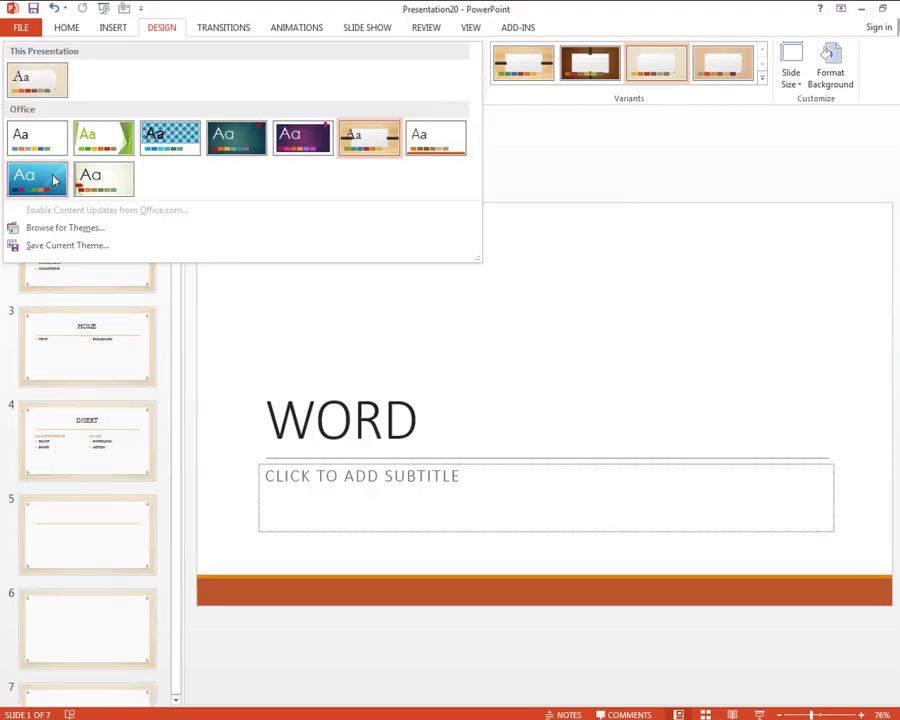
{"action": "left_click", "coordinate": [38, 178]}
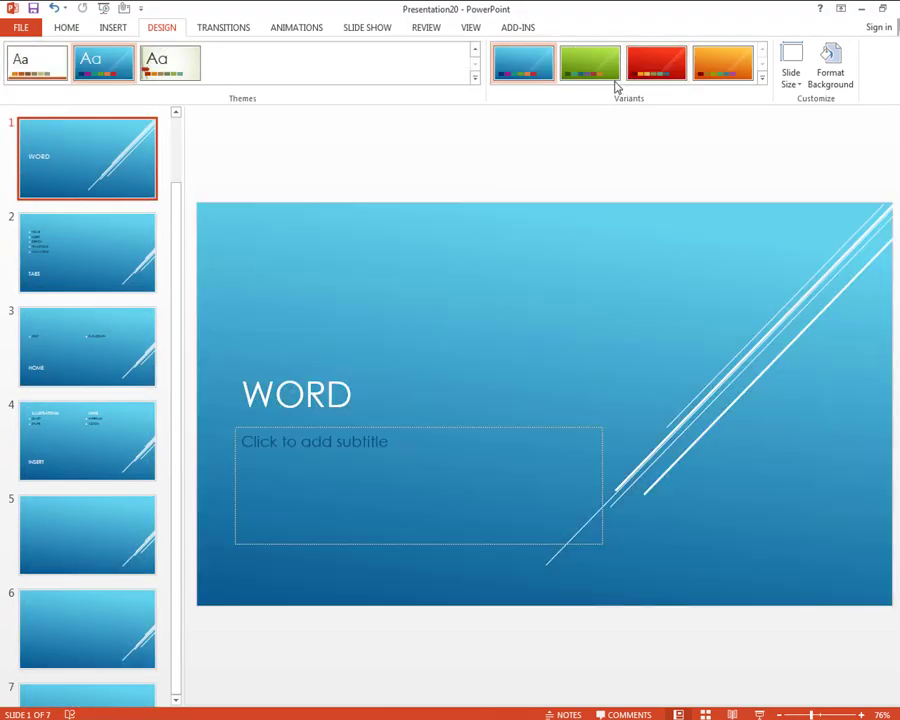
Try another theme, then reapply the Wood Type theme to all slides.
{"action": "left_click", "coordinate": [230, 28]}
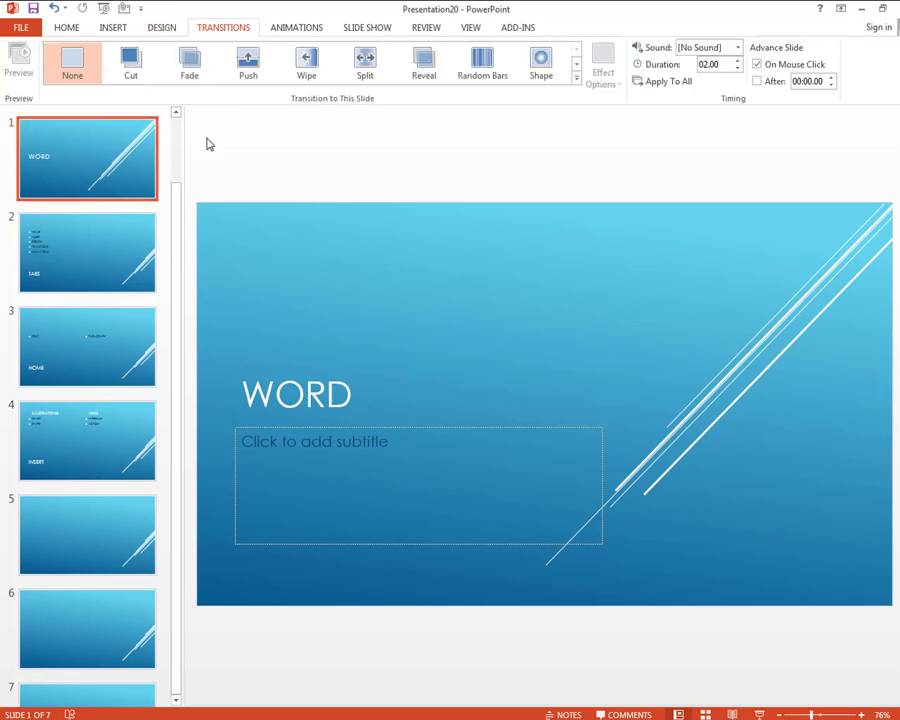
{"action": "left_click", "coordinate": [157, 28]}
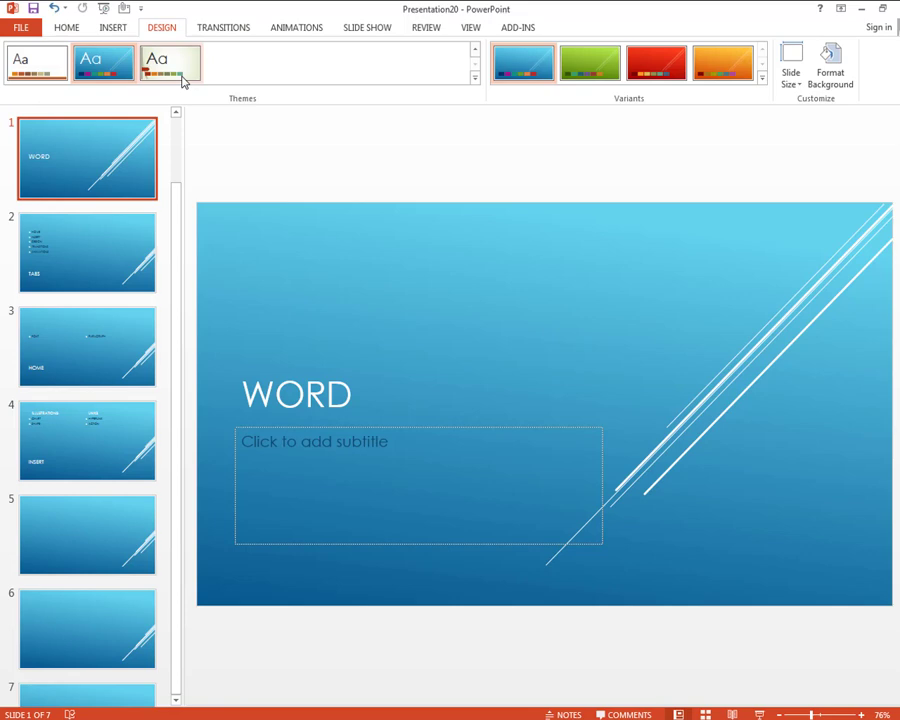
{"action": "left_click", "coordinate": [477, 85]}
{"action": "left_click", "coordinate": [301, 137]}
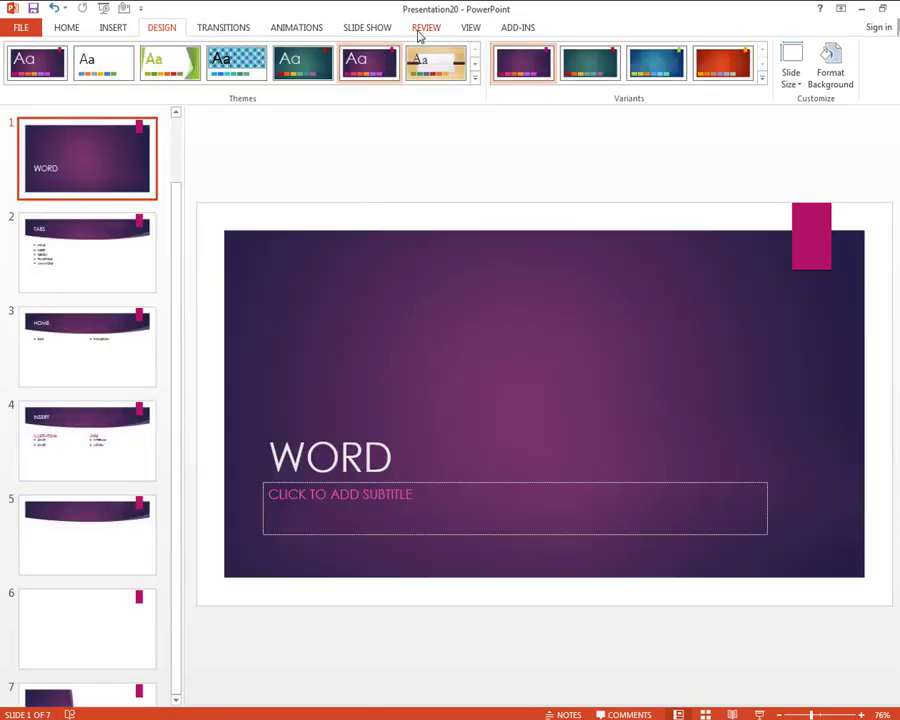
{"action": "left_click", "coordinate": [432, 58]}
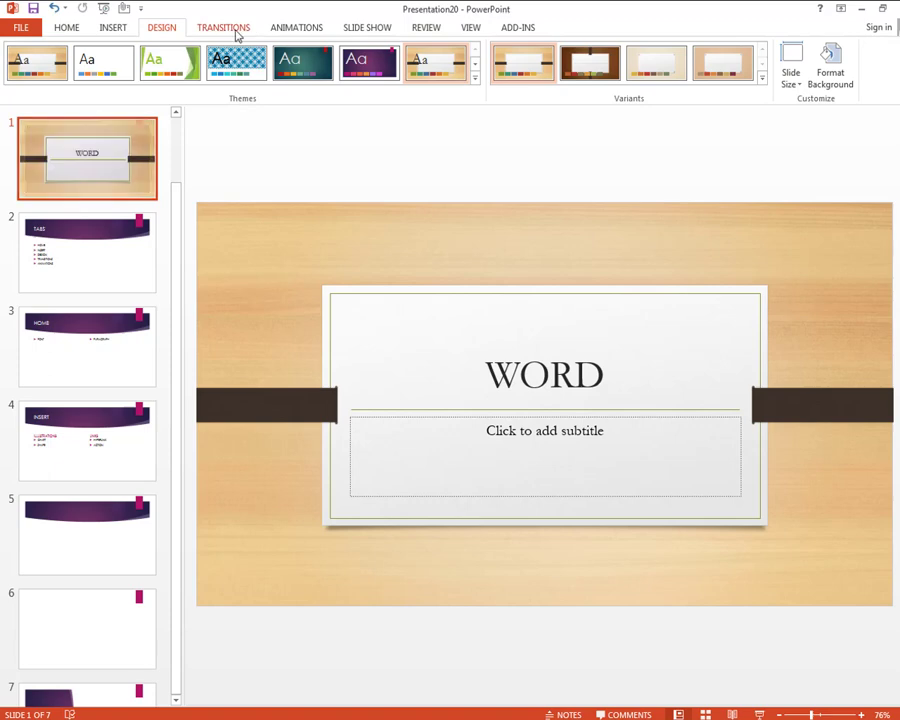
{"action": "left_click", "coordinate": [235, 30]}
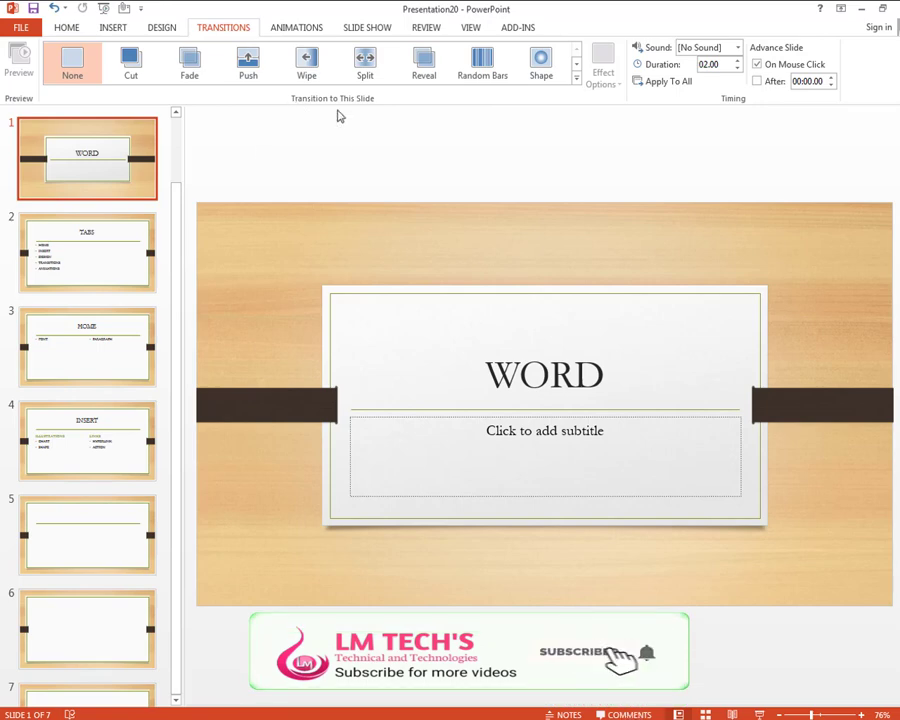
Give slide 1 a Checkerboard transition lasting 02.50 and preview it.
{"action": "left_click", "coordinate": [577, 80]}
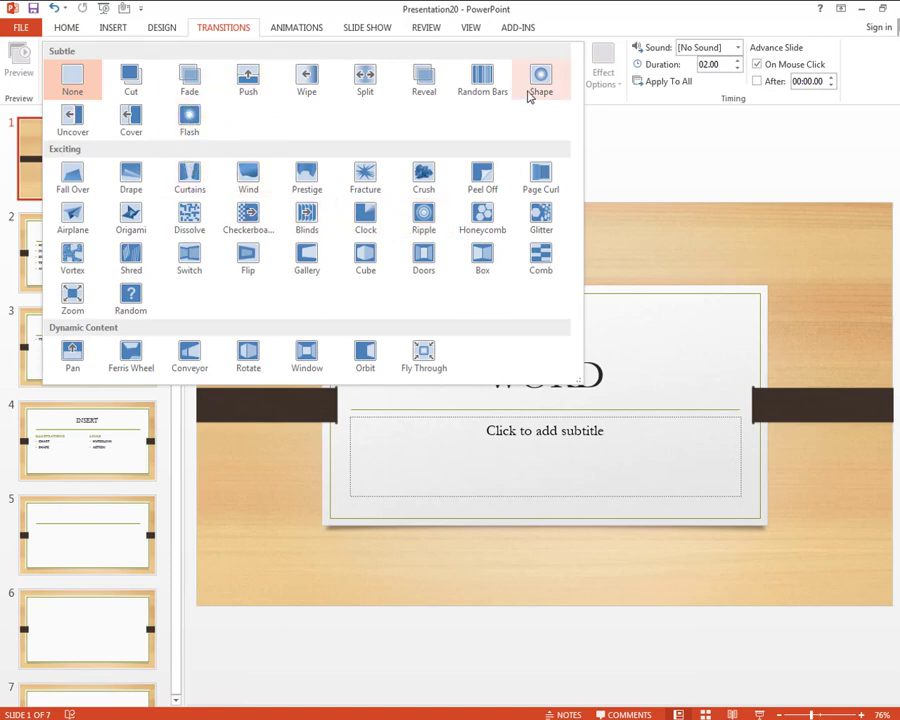
{"action": "left_click", "coordinate": [250, 214]}
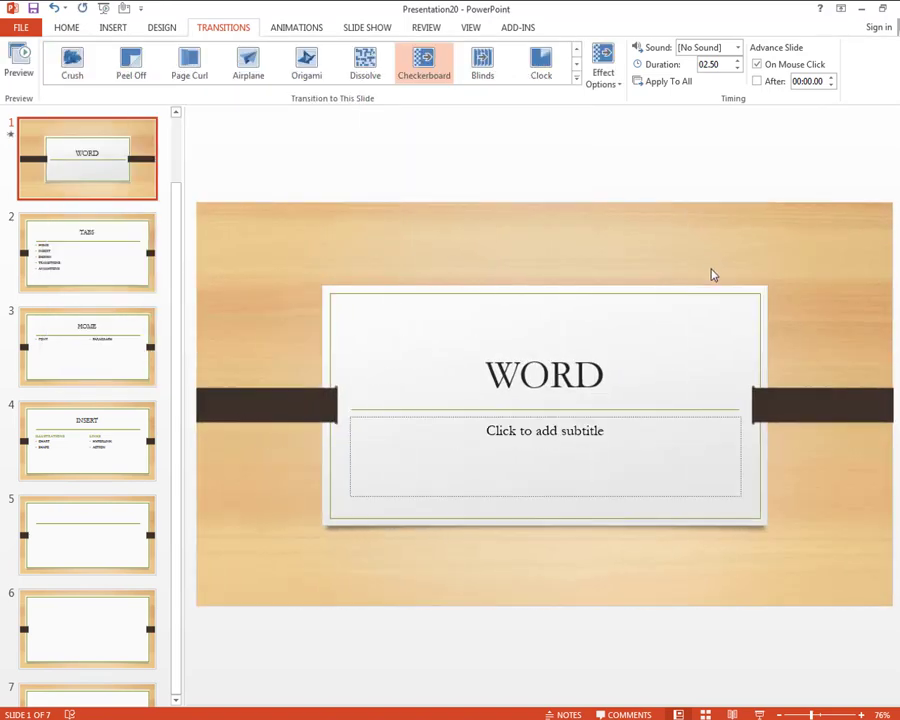
{"action": "left_click", "coordinate": [10, 56]}
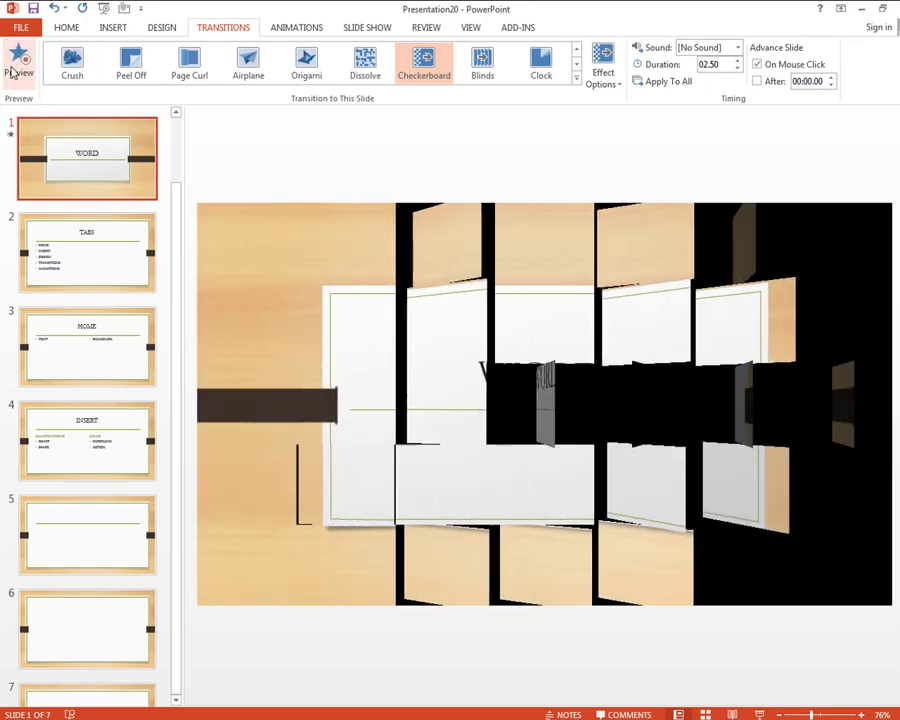
{"action": "left_click", "coordinate": [95, 269]}
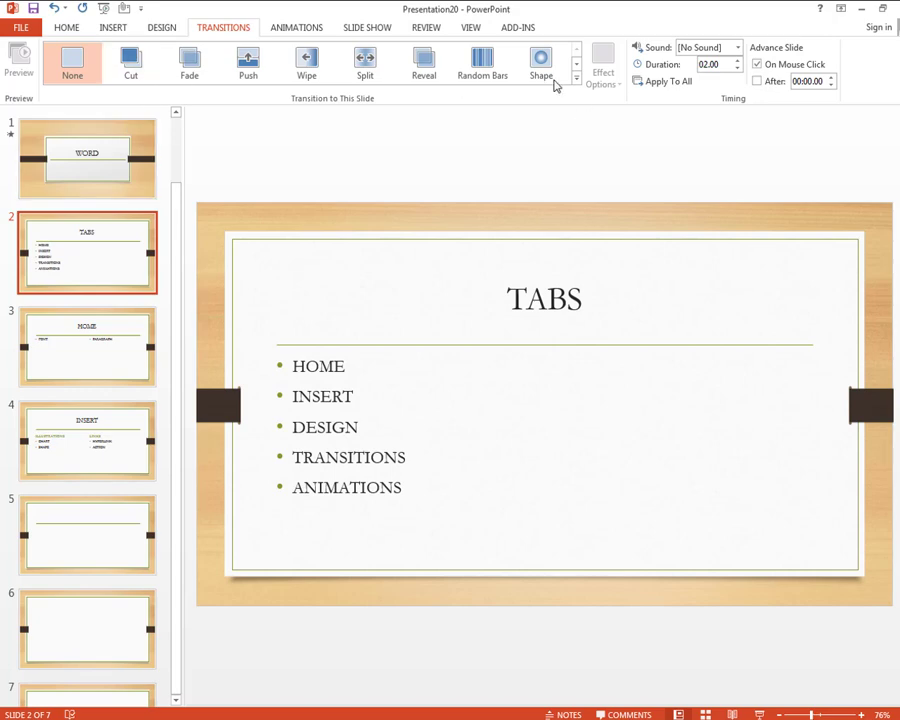
Give slide 2 Clock, slide 3 Push (after trying Wipe), and slide 4 Cut transitions.
{"action": "left_click", "coordinate": [577, 77]}
{"action": "left_click", "coordinate": [380, 216]}
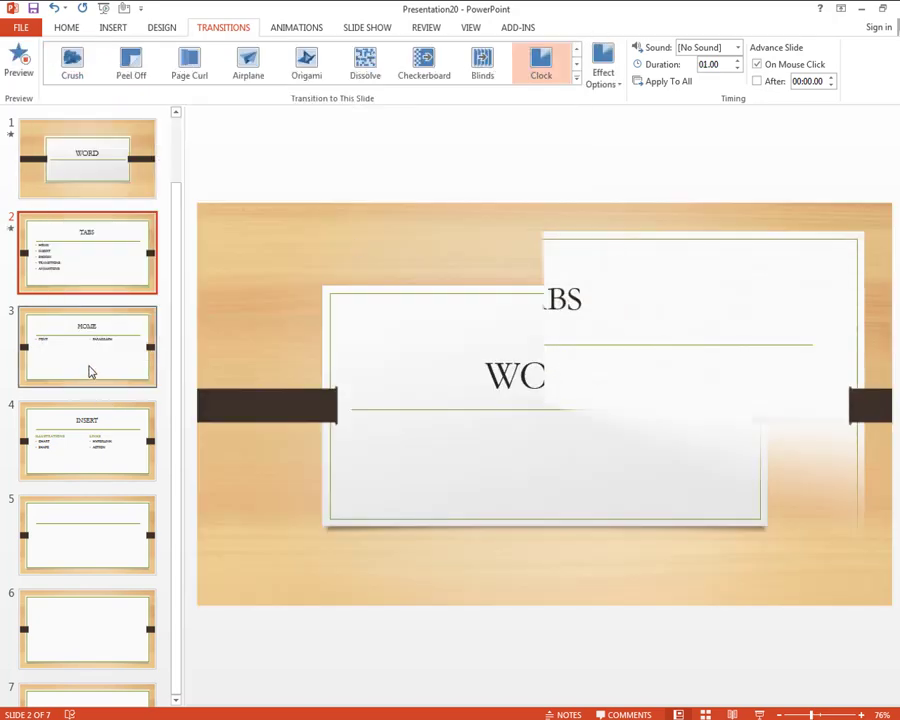
{"action": "left_click", "coordinate": [88, 368]}
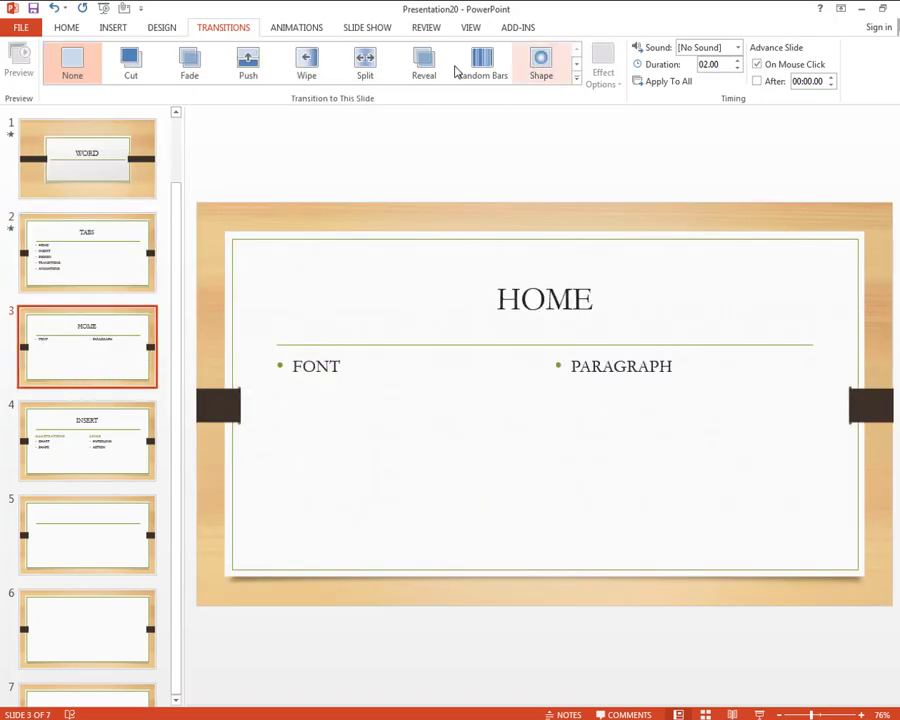
{"action": "left_click", "coordinate": [306, 62]}
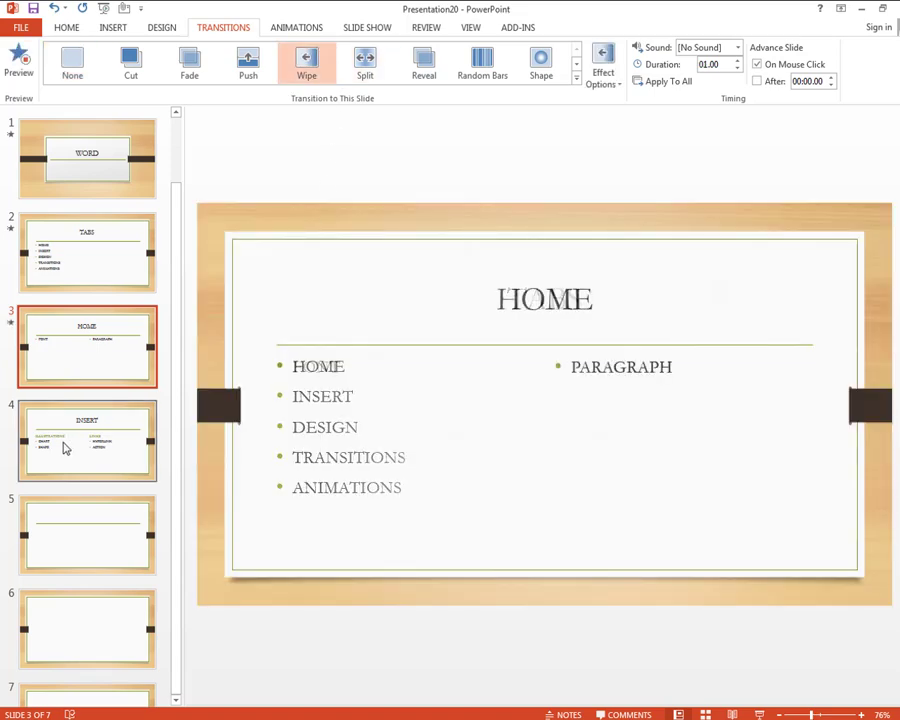
{"action": "left_click", "coordinate": [18, 64]}
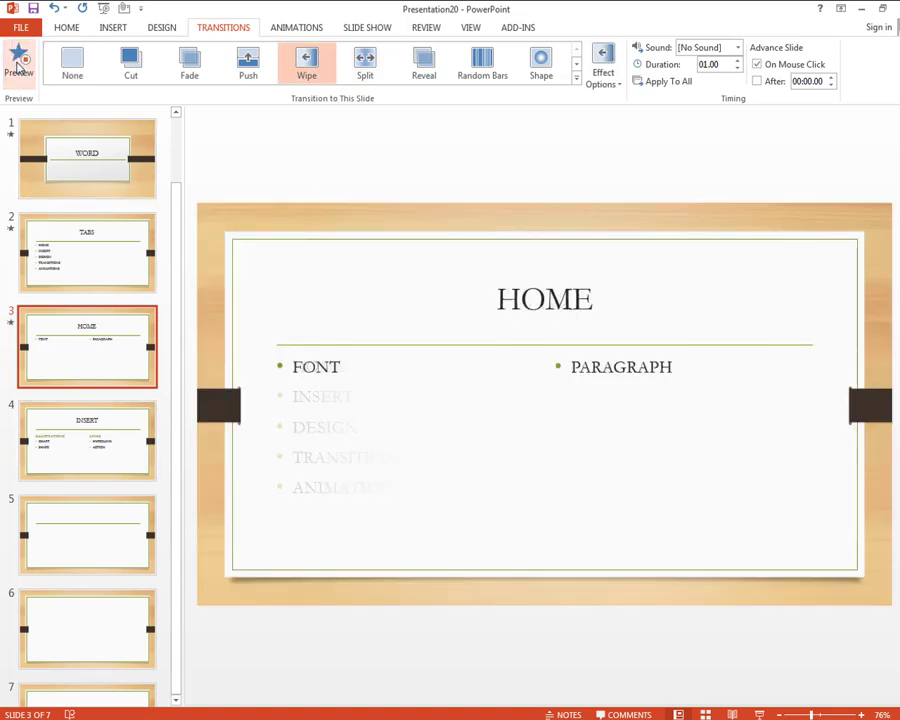
{"action": "left_click", "coordinate": [270, 74]}
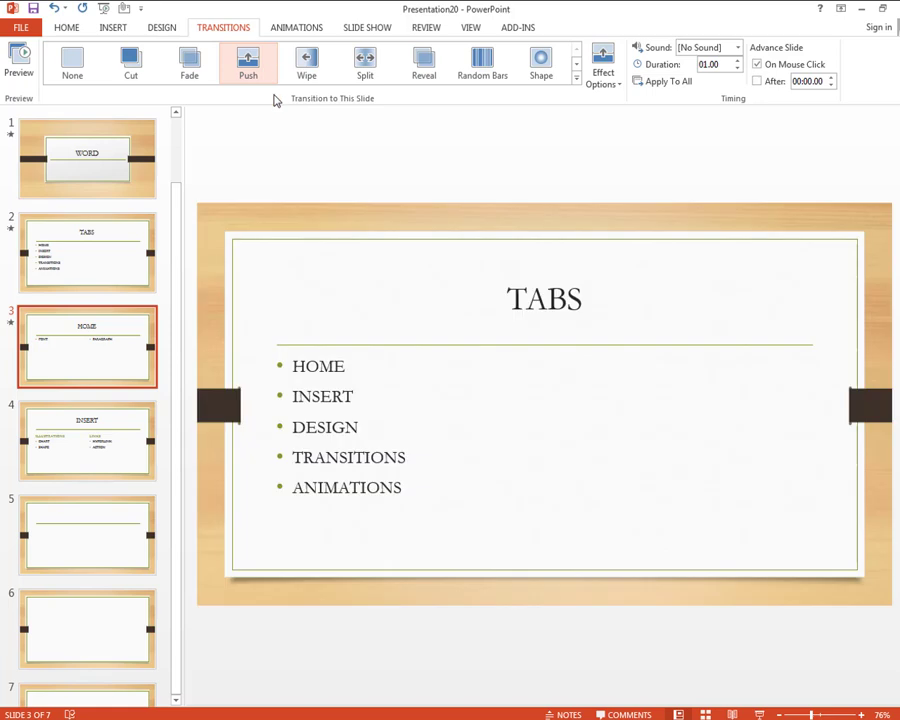
{"action": "left_click", "coordinate": [94, 446]}
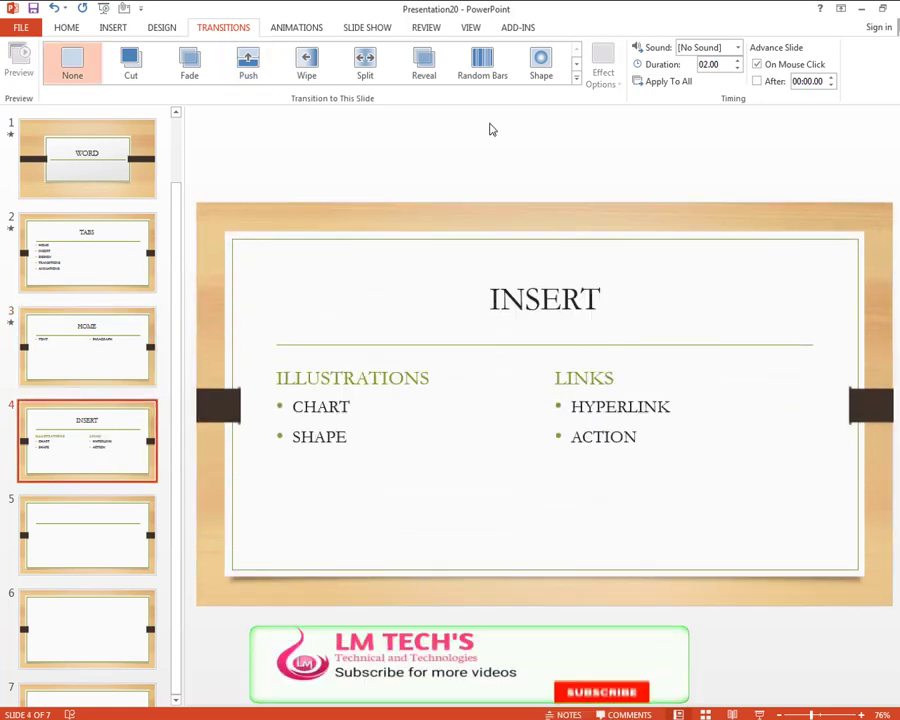
{"action": "left_click", "coordinate": [131, 62]}
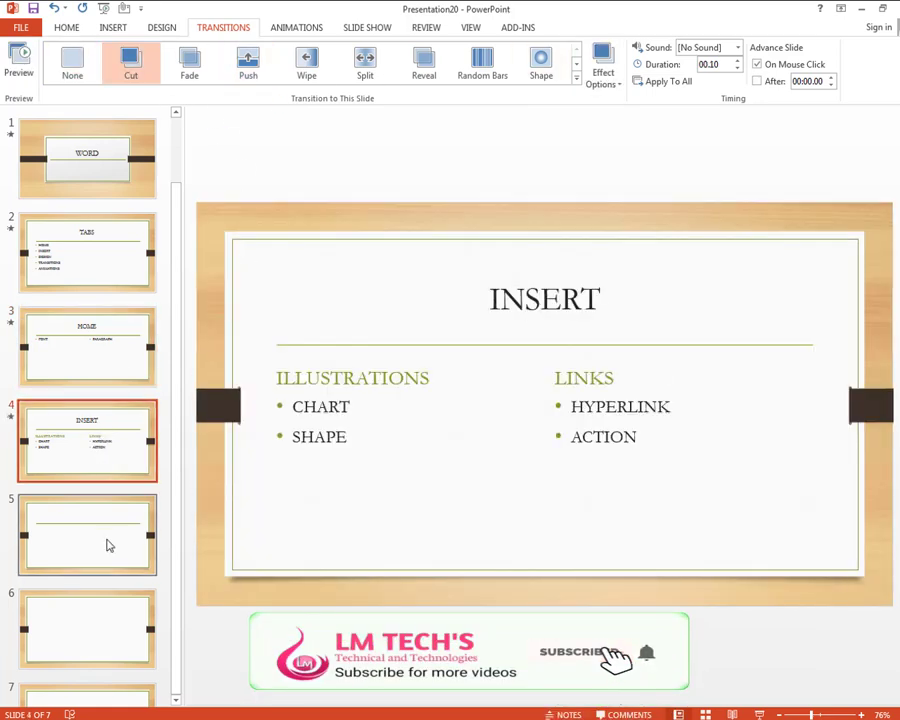
Apply Switch to slide 5, Orbit to slide 6 and Dissolve to slide 7.
{"action": "left_click", "coordinate": [110, 545]}
{"action": "left_click", "coordinate": [577, 77]}
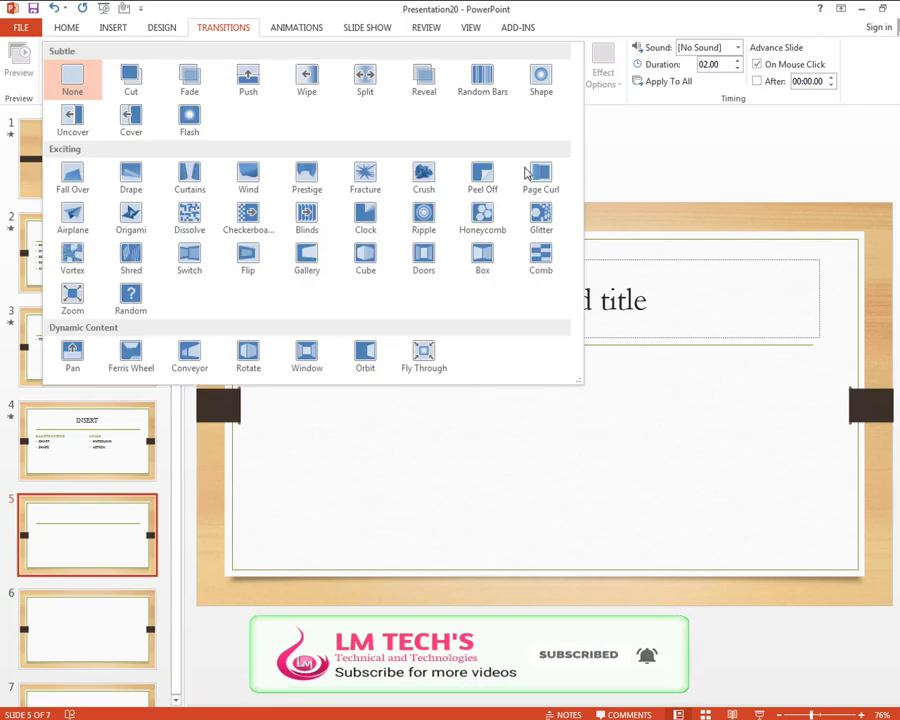
{"action": "left_click", "coordinate": [186, 262]}
{"action": "left_click", "coordinate": [88, 560]}
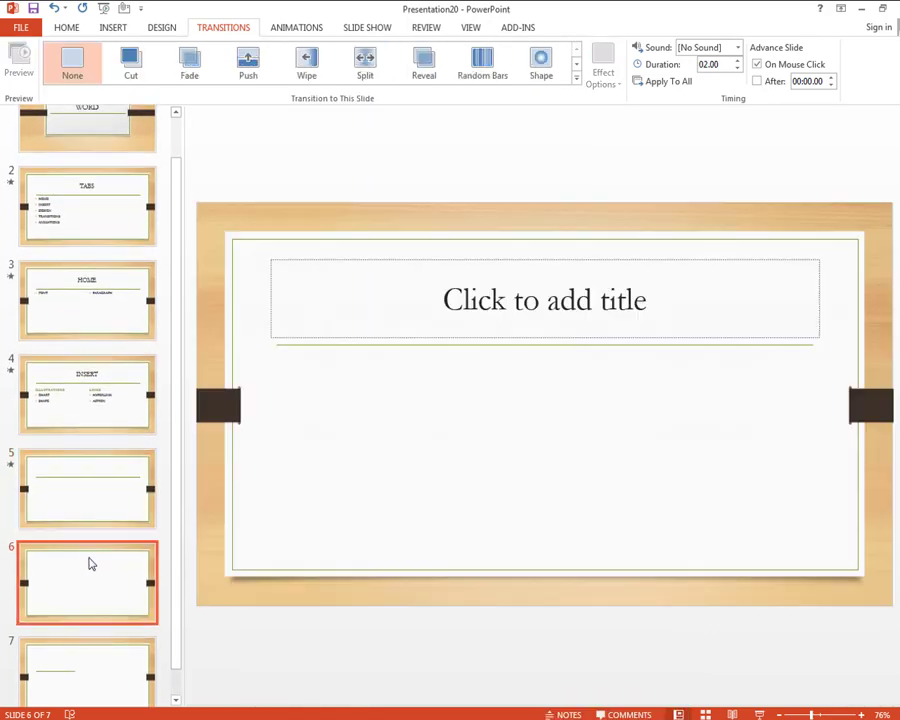
{"action": "left_click", "coordinate": [577, 77]}
{"action": "left_click", "coordinate": [378, 360]}
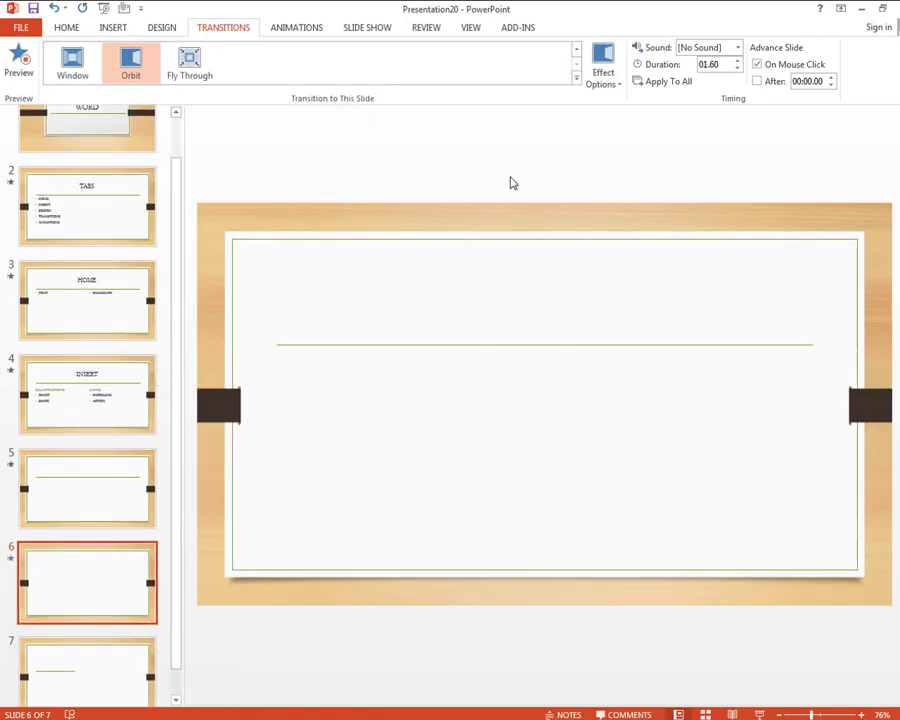
{"action": "left_click", "coordinate": [97, 643]}
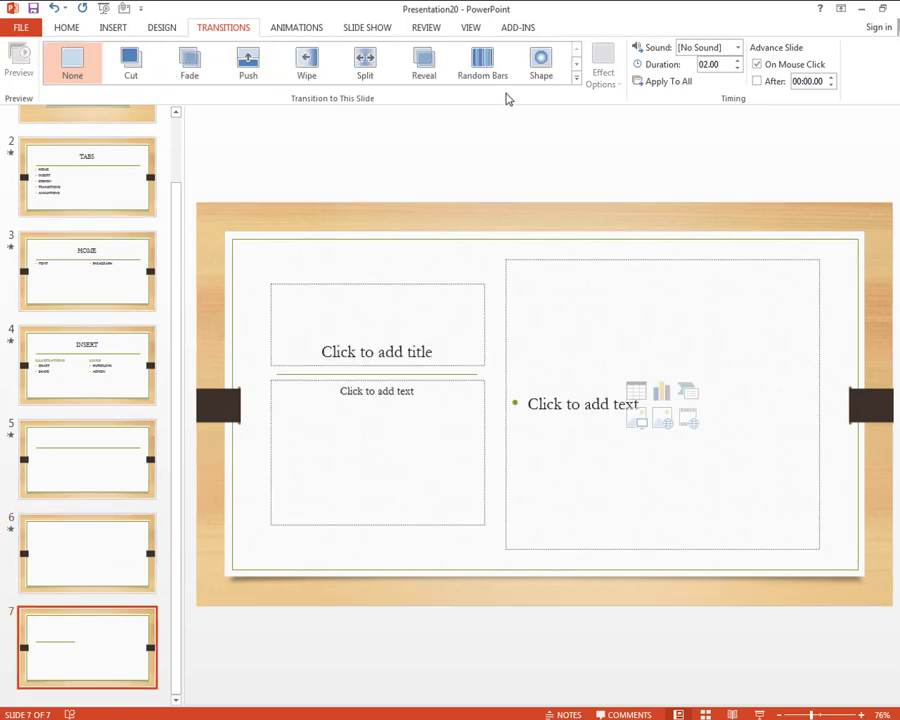
{"action": "left_click", "coordinate": [577, 86]}
{"action": "left_click", "coordinate": [192, 229]}
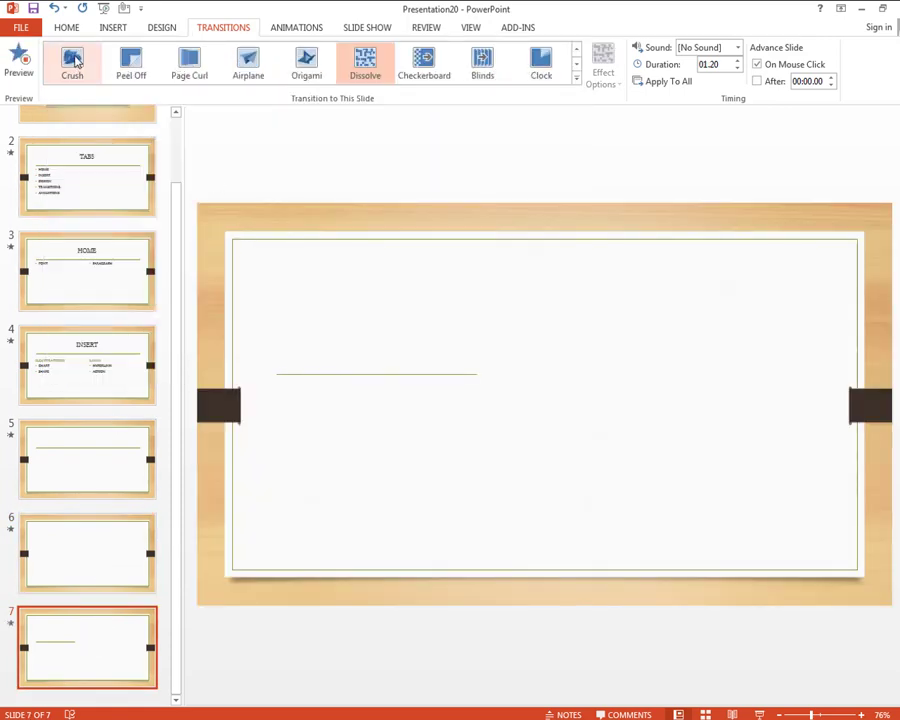
Preview slide 7's Dissolve, then bring up slide 1's Checkerboard transition settings.
{"action": "scroll", "coordinate": [100, 130], "scroll_direction": "up", "scroll_amount": 2}
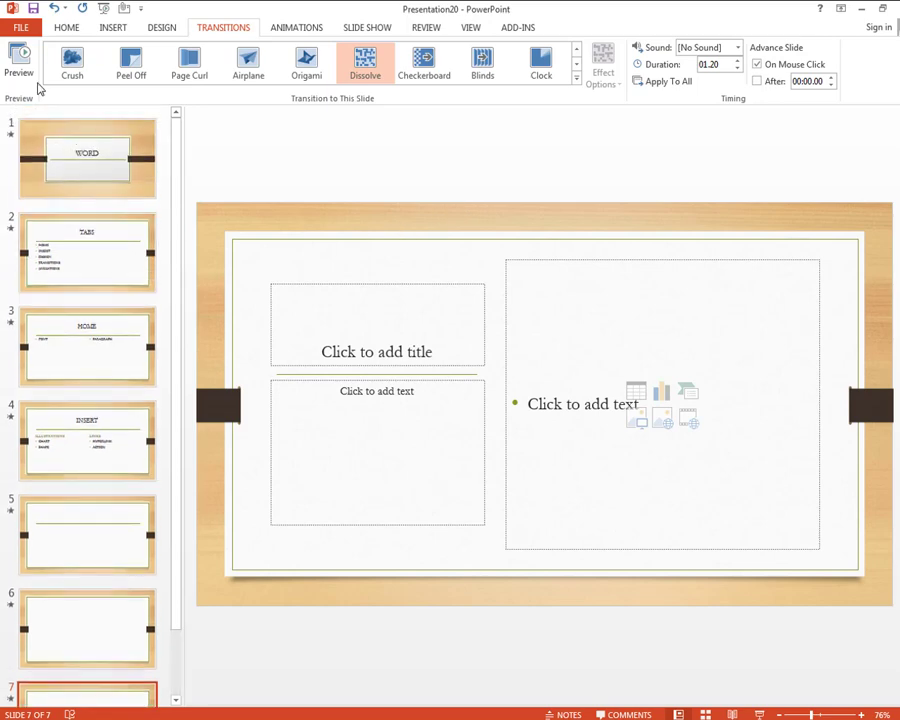
{"action": "left_click", "coordinate": [30, 70]}
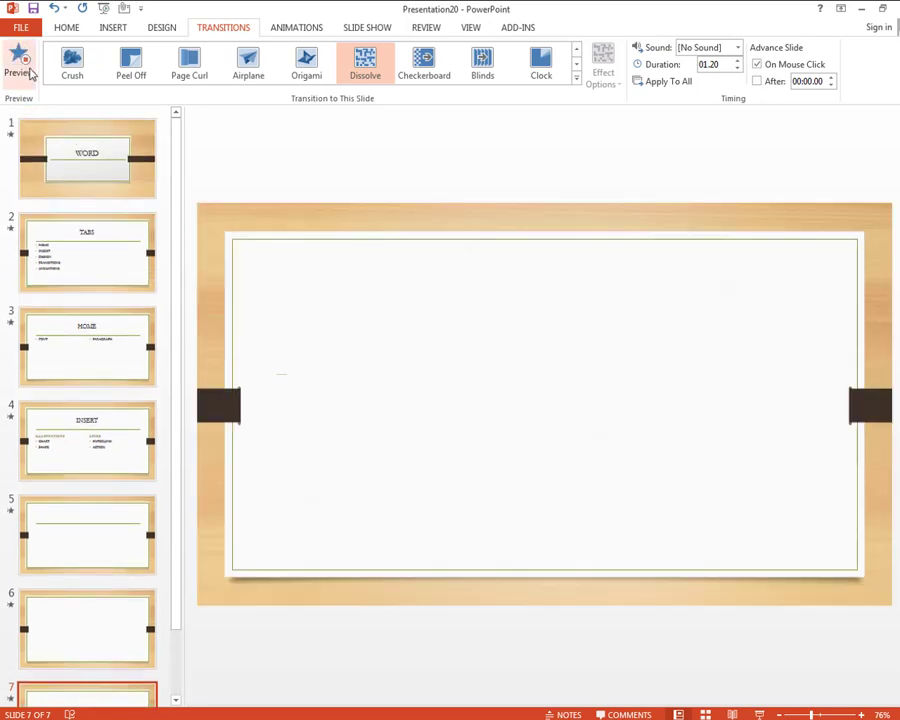
{"action": "scroll", "coordinate": [33, 70], "scroll_direction": "down", "scroll_amount": 1}
{"action": "scroll", "coordinate": [148, 345], "scroll_direction": "down", "scroll_amount": 3}
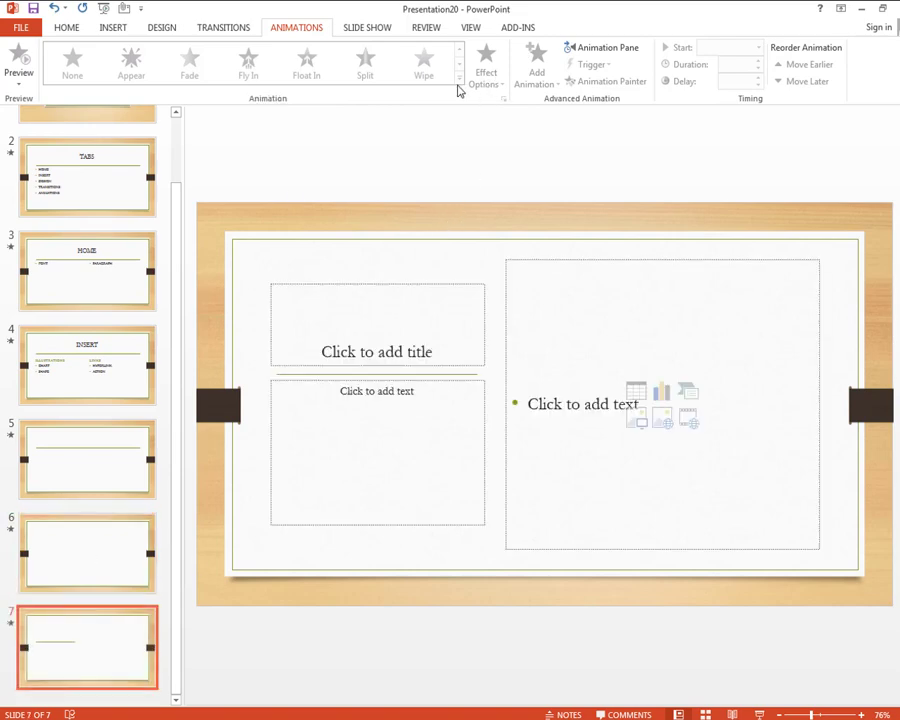
{"action": "scroll", "coordinate": [100, 205], "scroll_direction": "up", "scroll_amount": 3}
{"action": "left_click", "coordinate": [94, 192]}
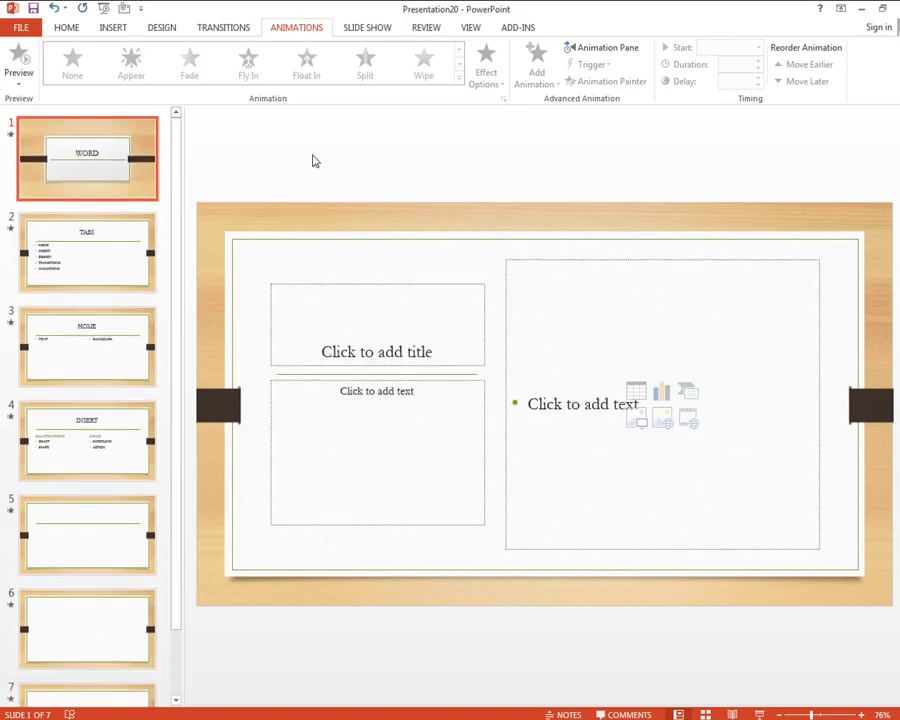
{"action": "left_click", "coordinate": [440, 339]}
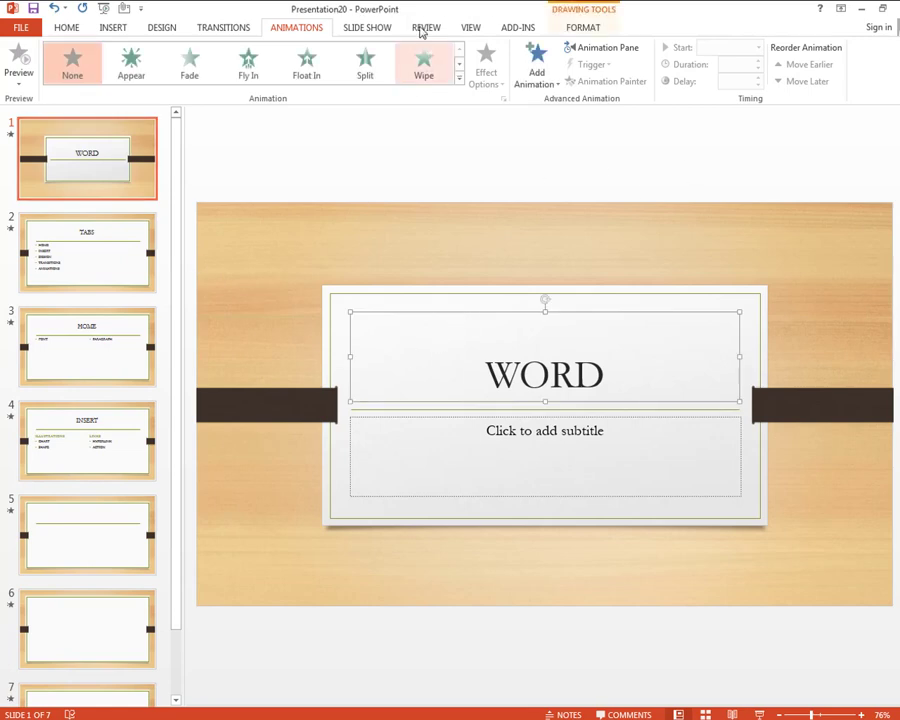
{"action": "left_click", "coordinate": [228, 28]}
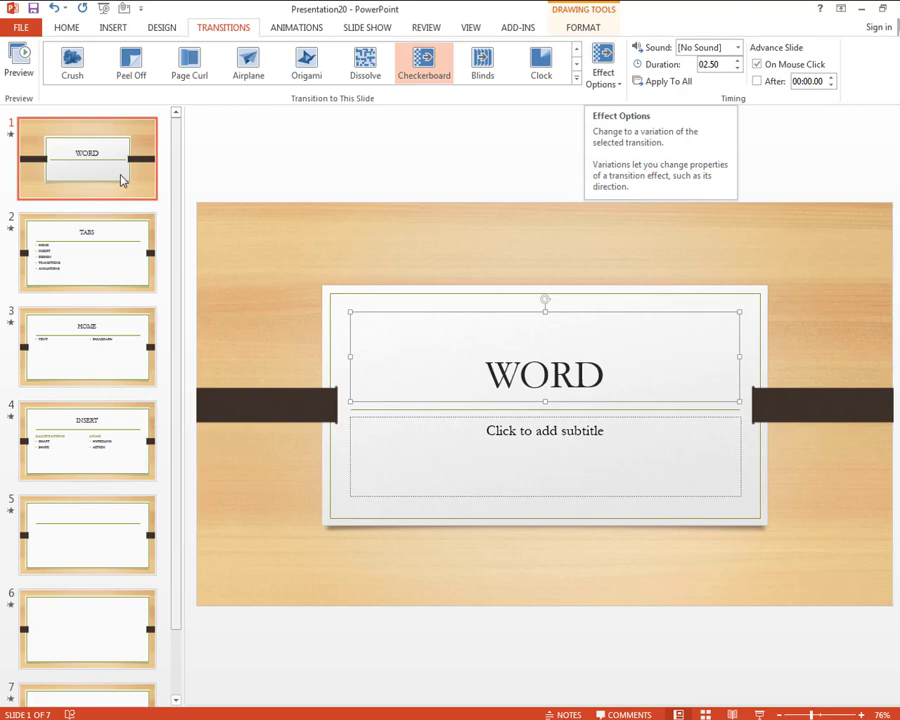
Preview slide 1's Checkerboard transition and set its effect option to From Top.
{"action": "left_click", "coordinate": [19, 66]}
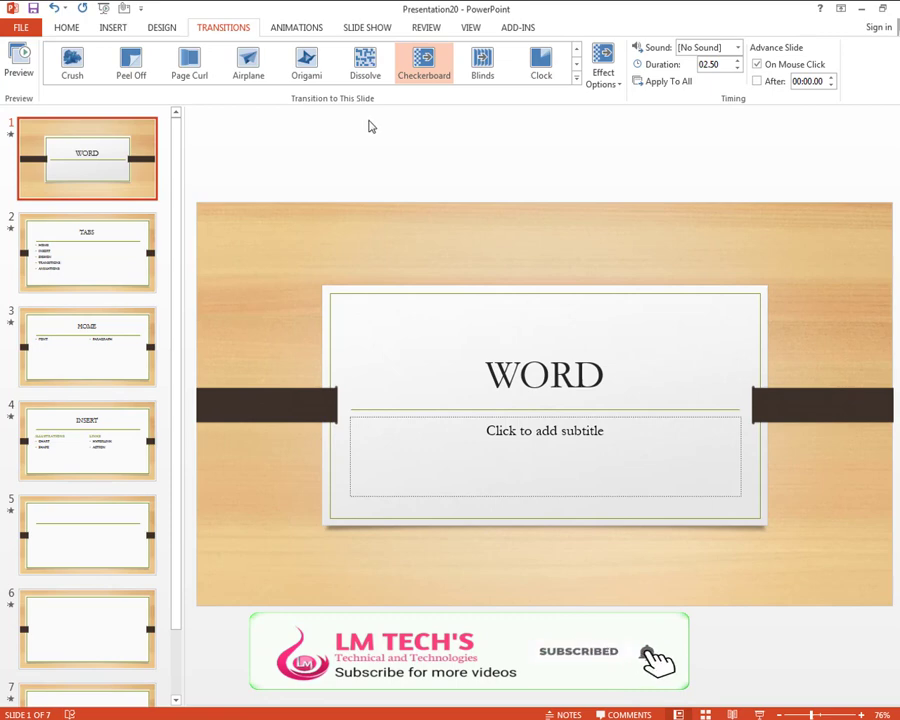
{"action": "left_click", "coordinate": [604, 78]}
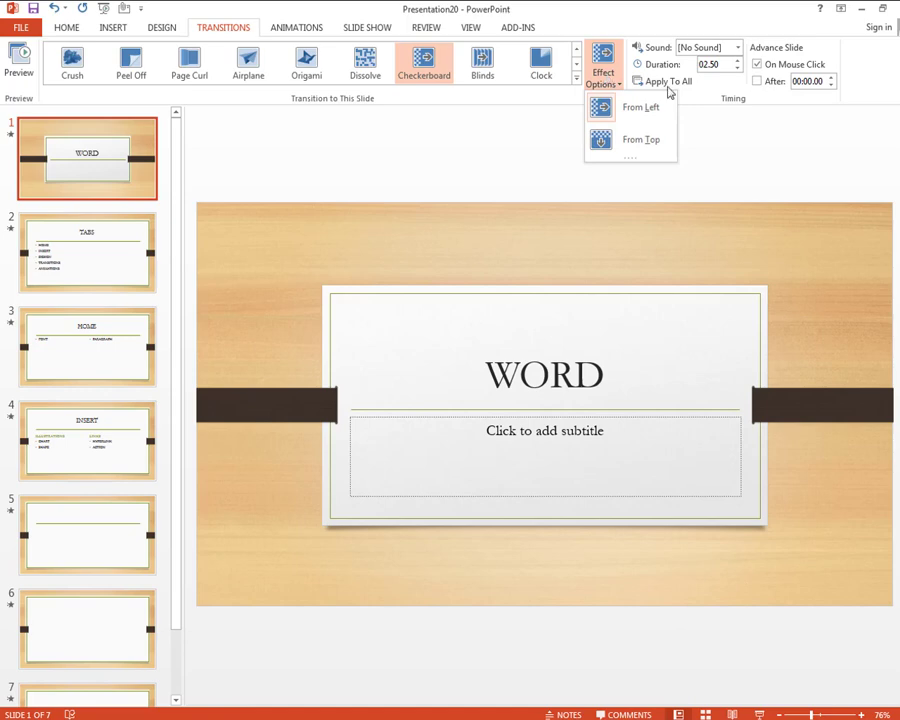
{"action": "left_click", "coordinate": [594, 227]}
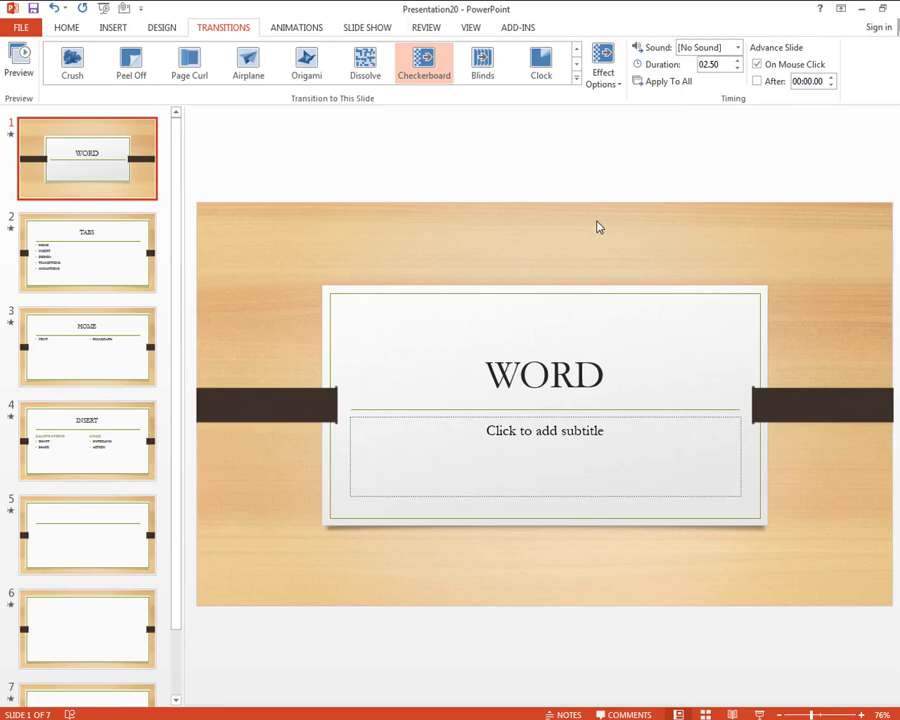
{"action": "left_click", "coordinate": [604, 70]}
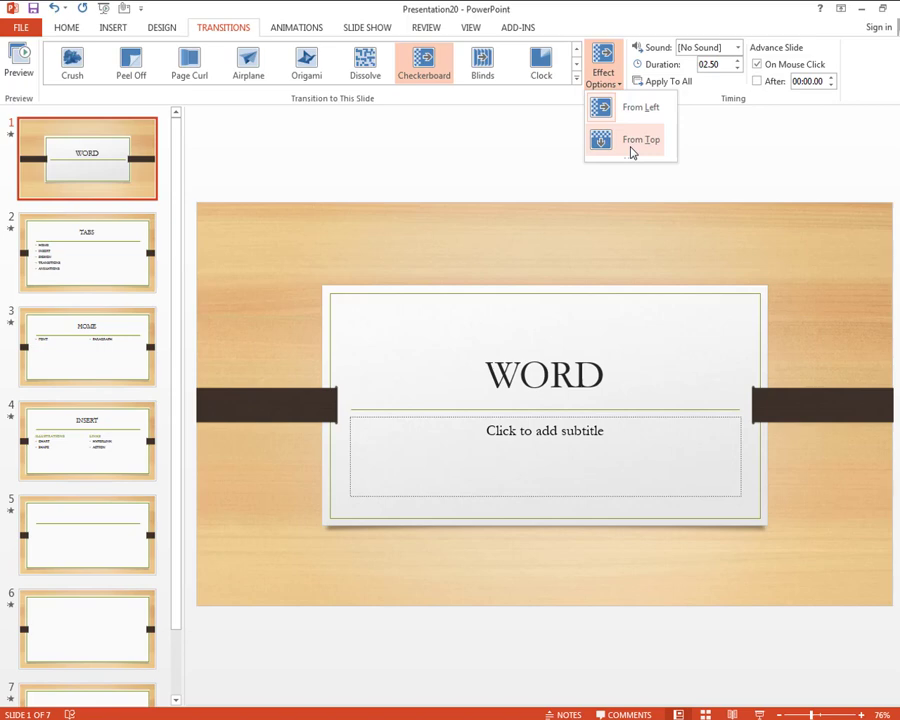
{"action": "left_click", "coordinate": [632, 152]}
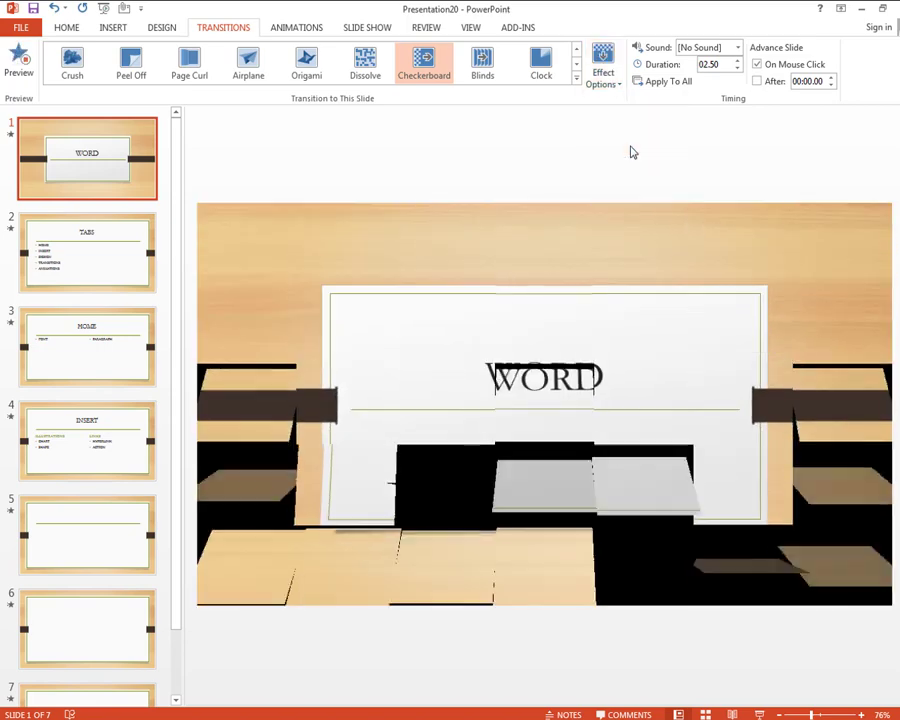
Preview slide 2's Clock transition, try the Counterclockwise effect, then settle on Wedge.
{"action": "left_click", "coordinate": [88, 250]}
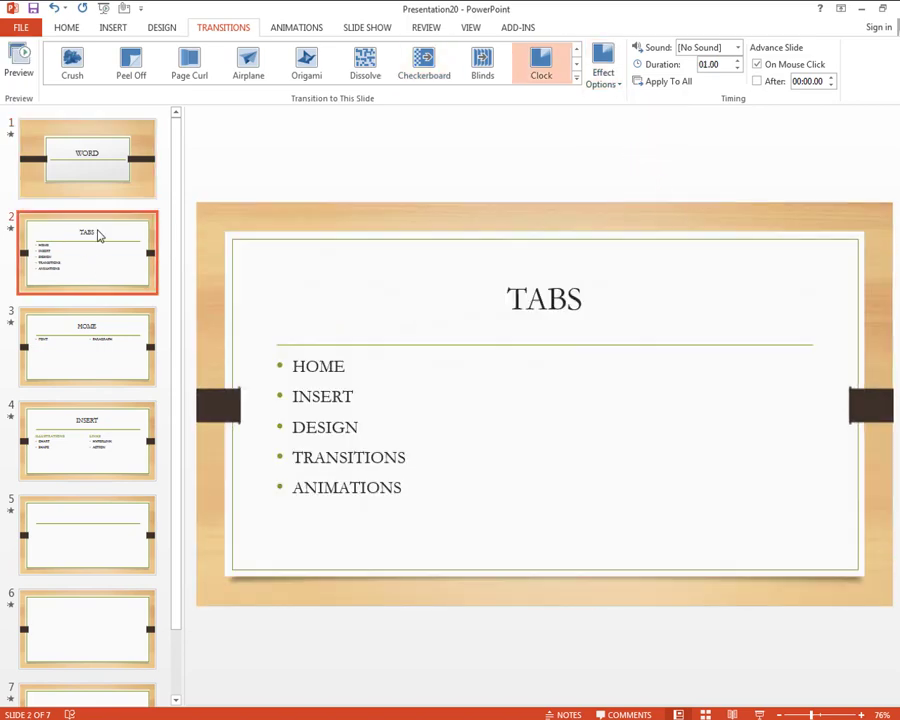
{"action": "left_click", "coordinate": [19, 64]}
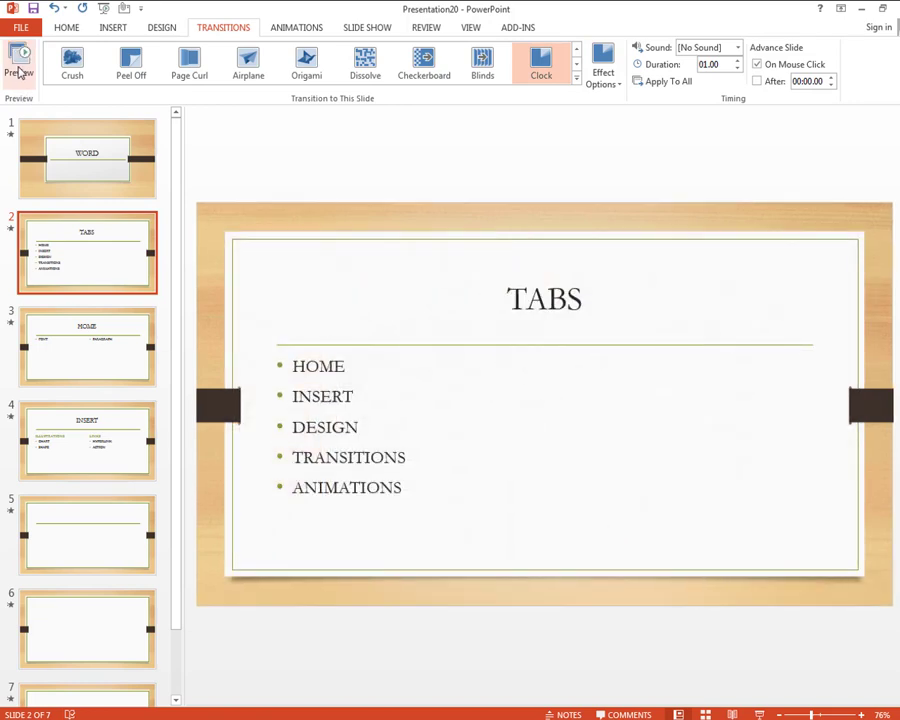
{"action": "left_click", "coordinate": [603, 72]}
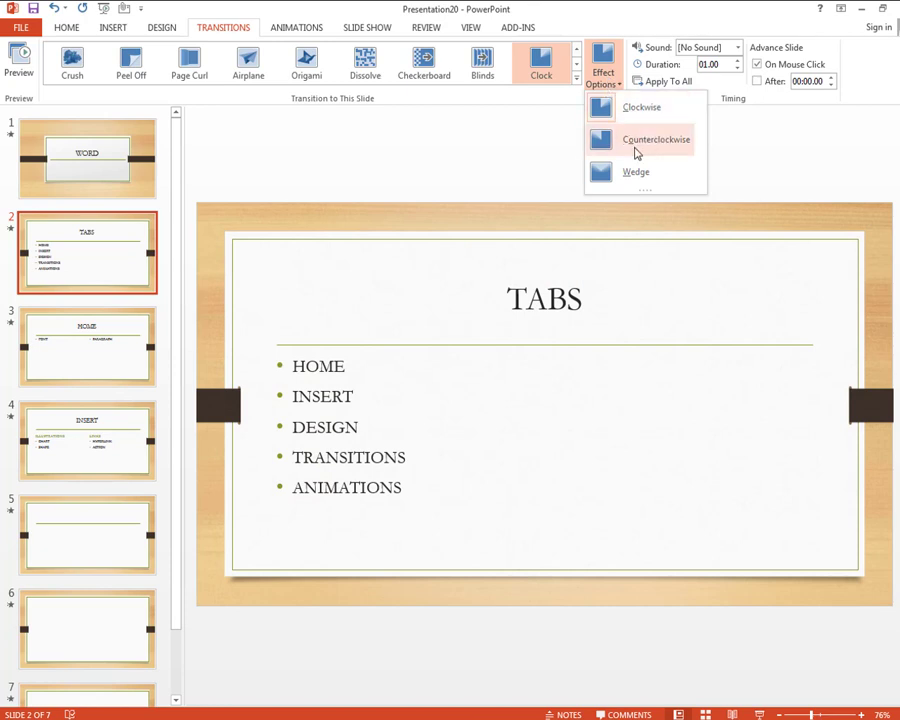
{"action": "left_click", "coordinate": [634, 141]}
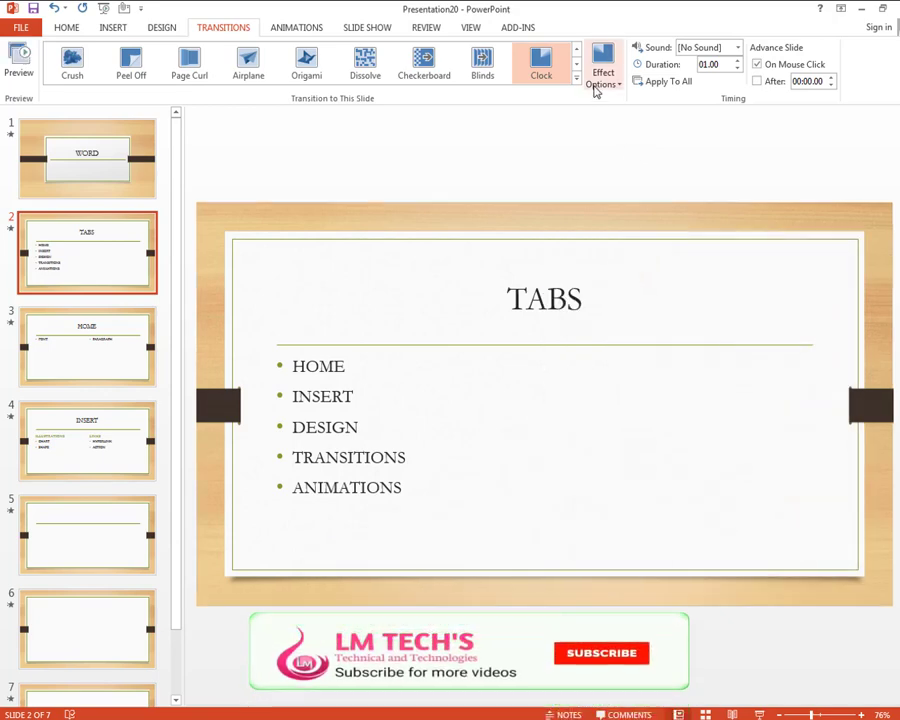
{"action": "left_click", "coordinate": [600, 88]}
{"action": "left_click", "coordinate": [663, 174]}
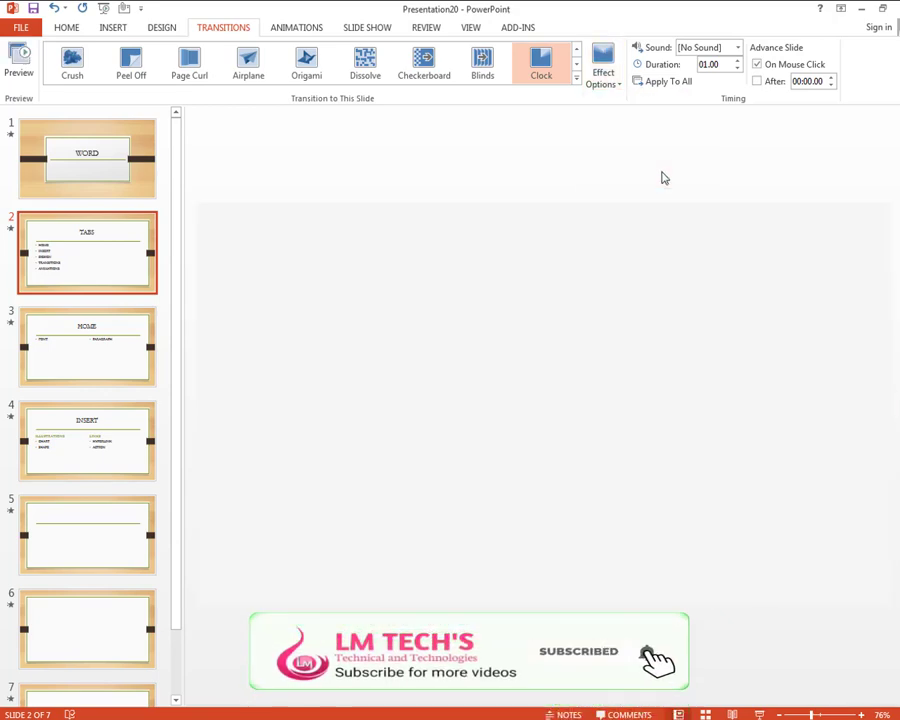